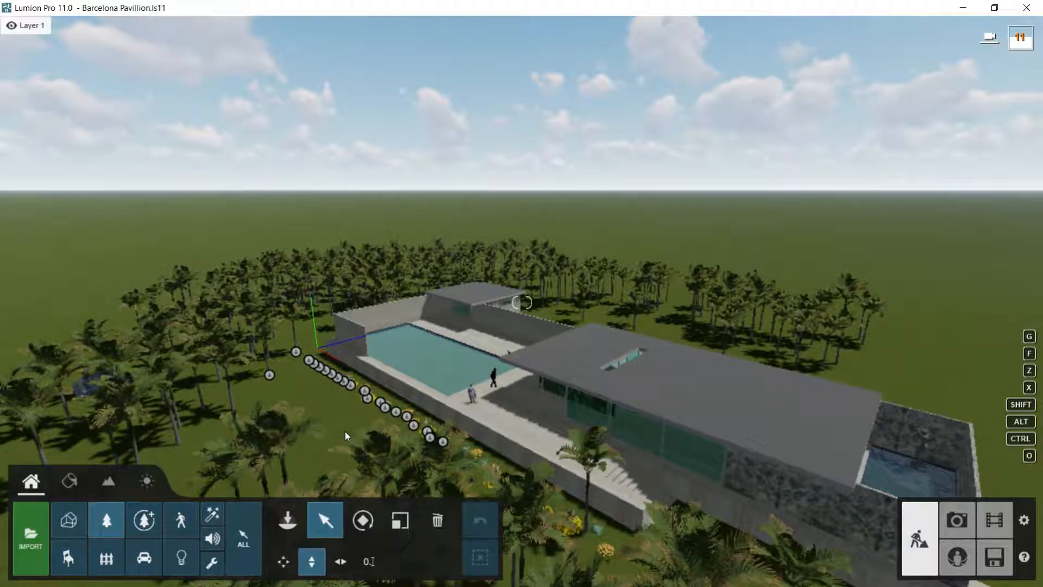
Step: Assign all objects in the Alexandra Palm Large's category to Layer 2 and hide that layer
click(270, 375)
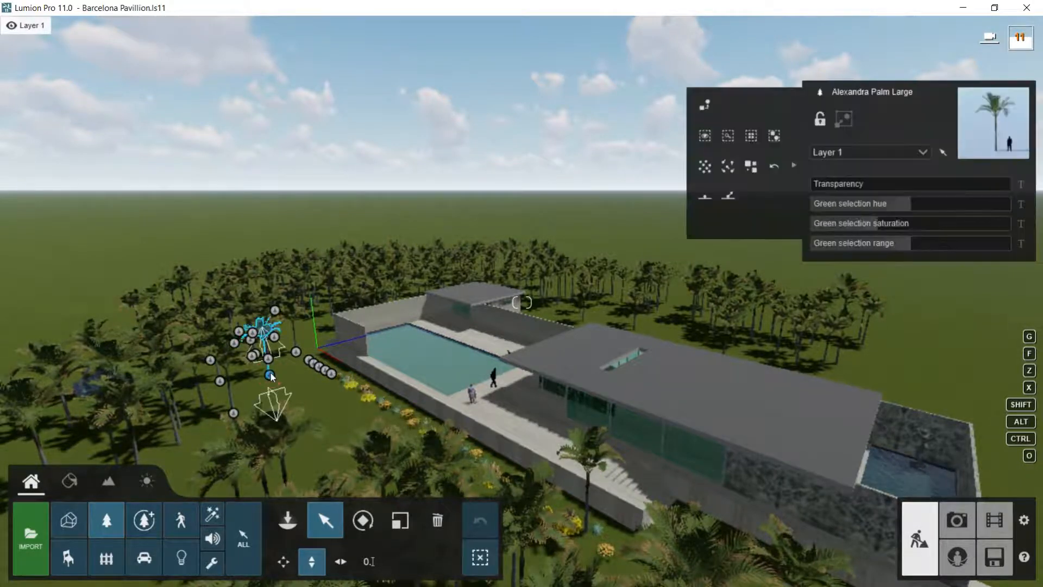
click(775, 136)
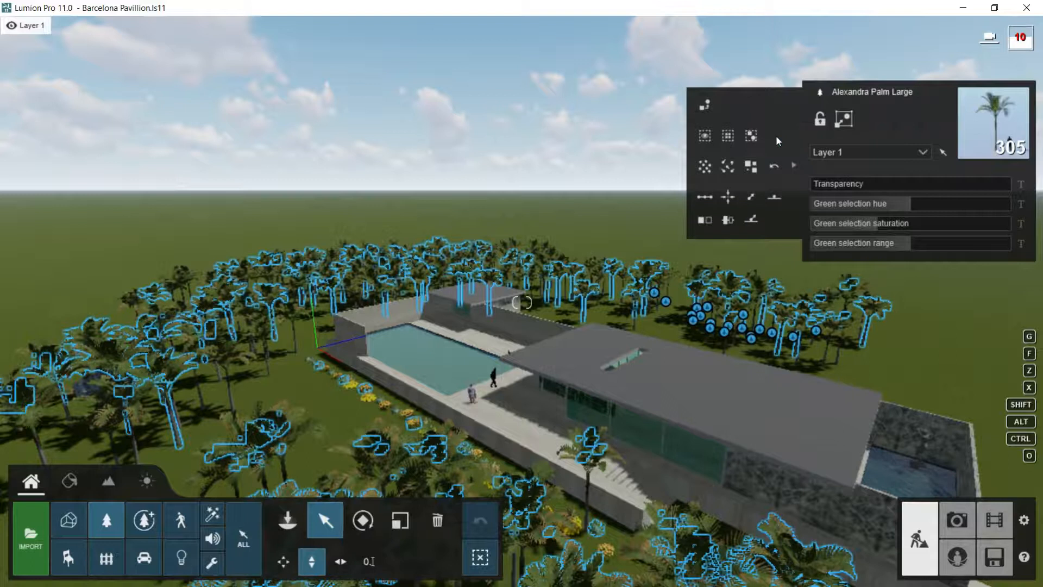
click(923, 152)
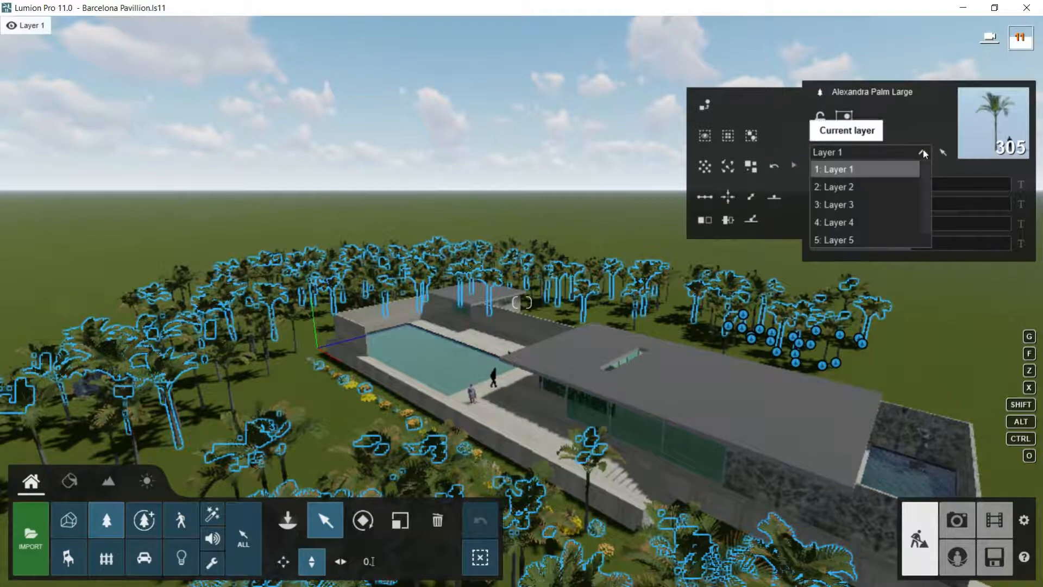
click(847, 187)
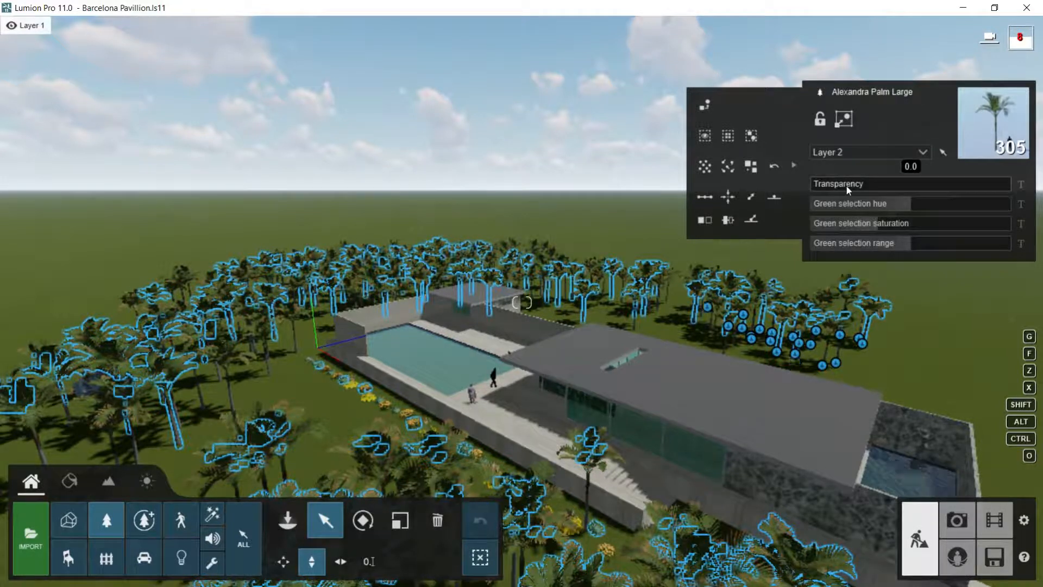
mouse_move(76, 30)
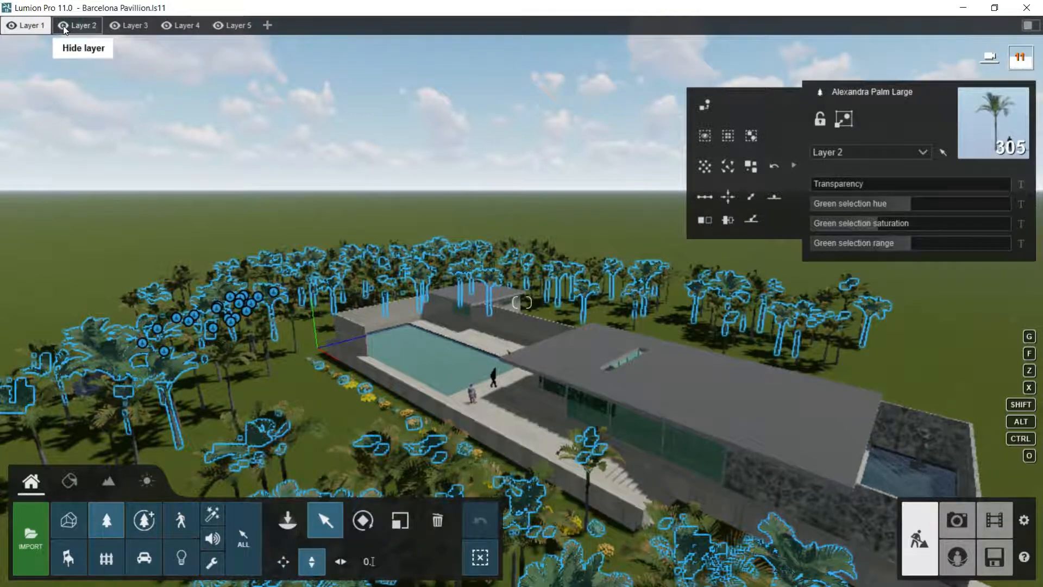
click(64, 29)
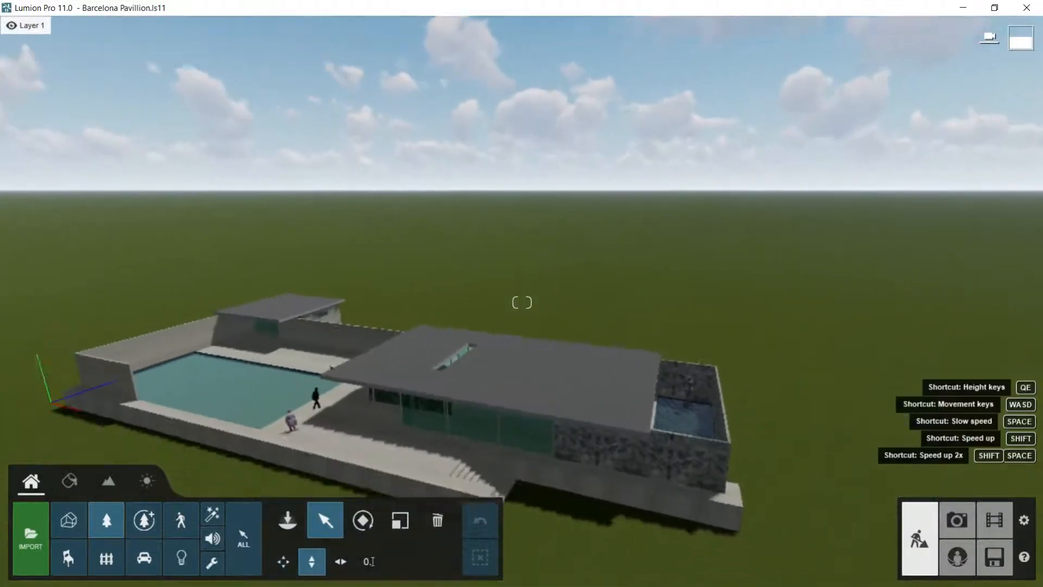
Step: Select the pavilion's Mies-BCN_M12 wall and floor surface for material editing and assign it the Standard material
right_drag(348, 326, 305, 387)
key(w)
key(w)
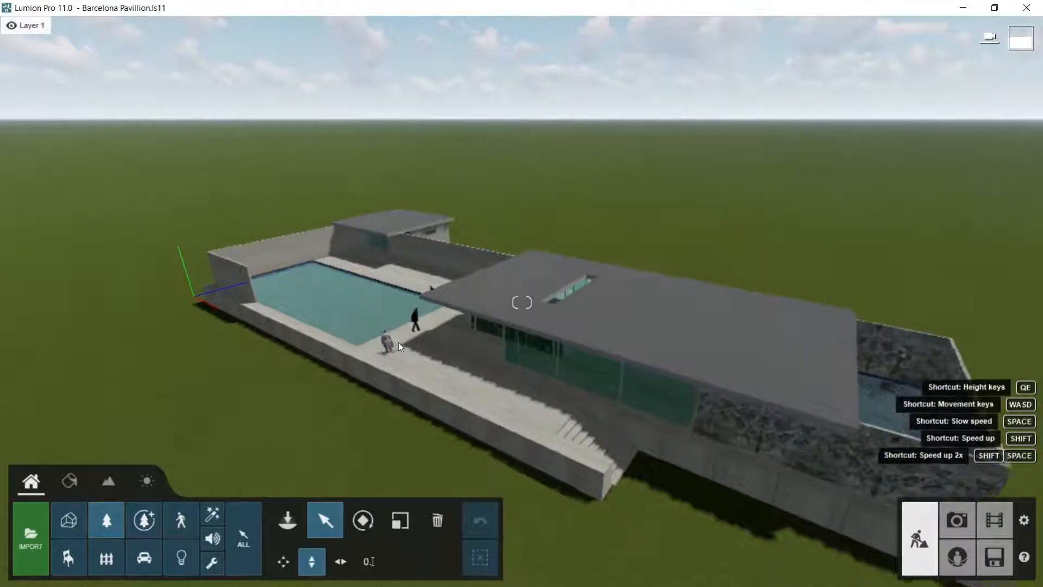
key(w)
key(w)
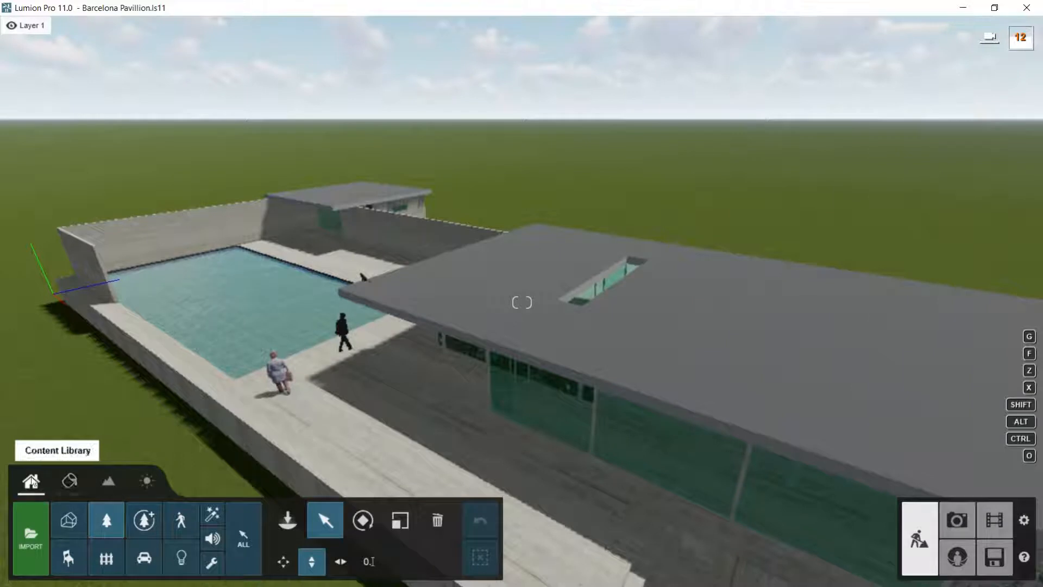
click(70, 478)
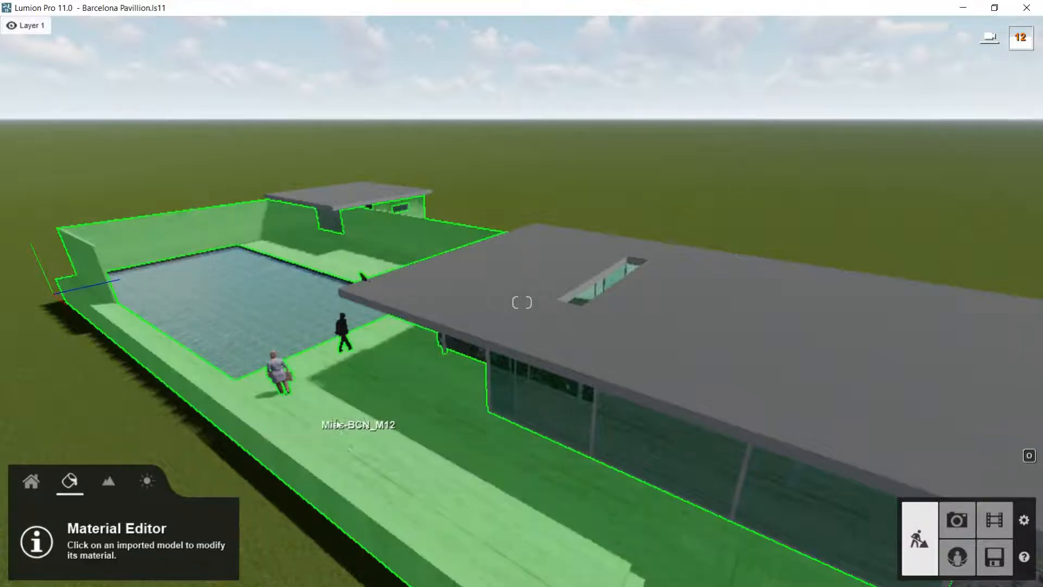
key(a)
right_drag(363, 419, 440, 415)
key(a)
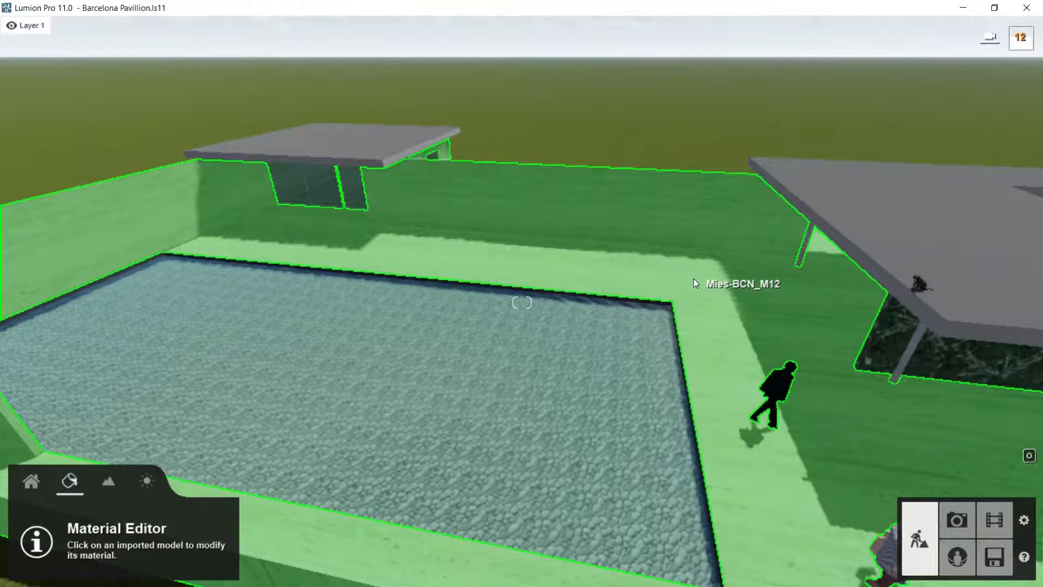
click(695, 224)
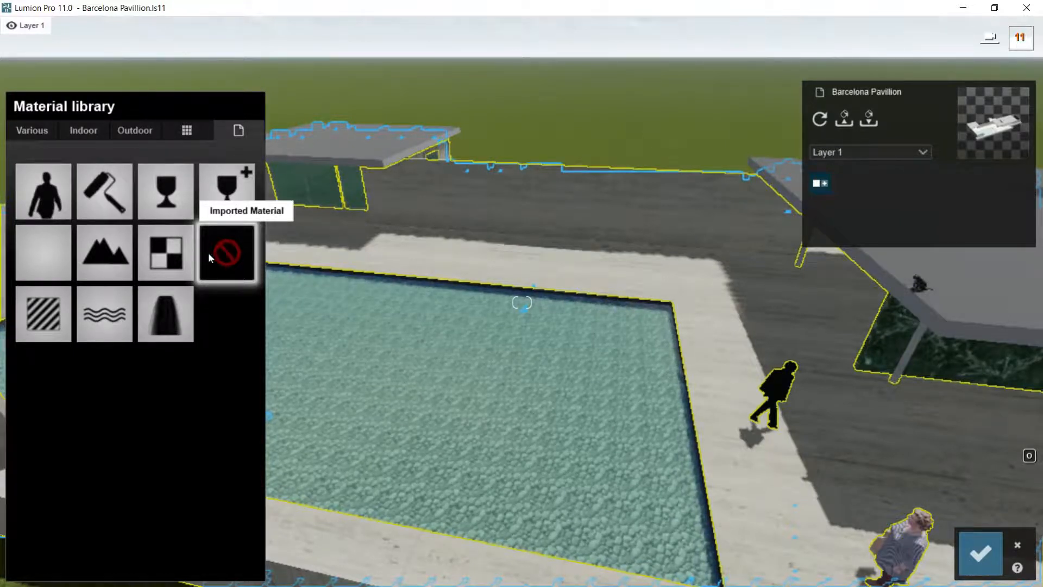
click(43, 308)
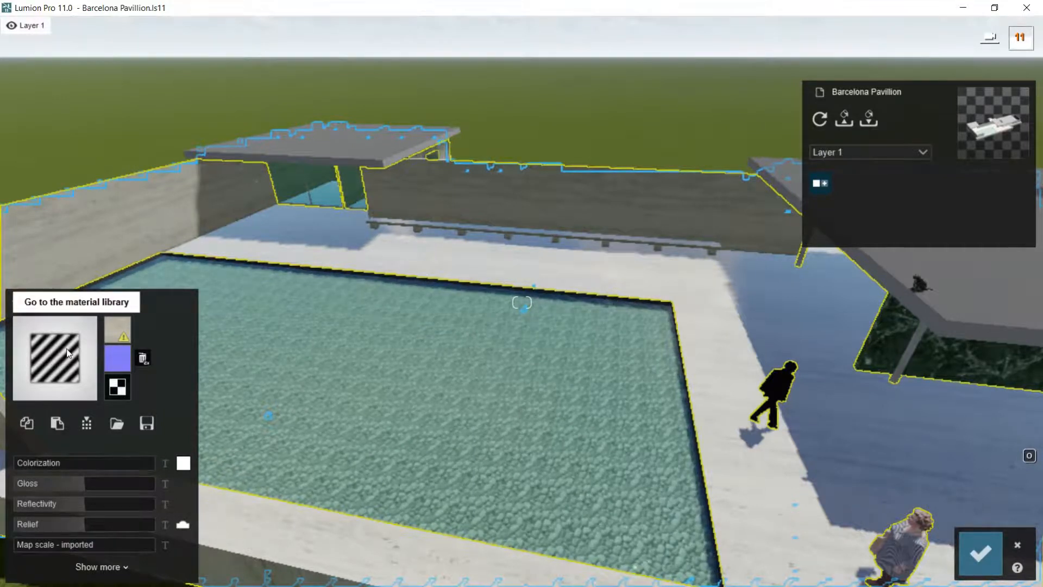
Step: Try raising the stone material's colorization almost to maximum with white, checking the effect on the wall behind the bench
mouse_move(120, 330)
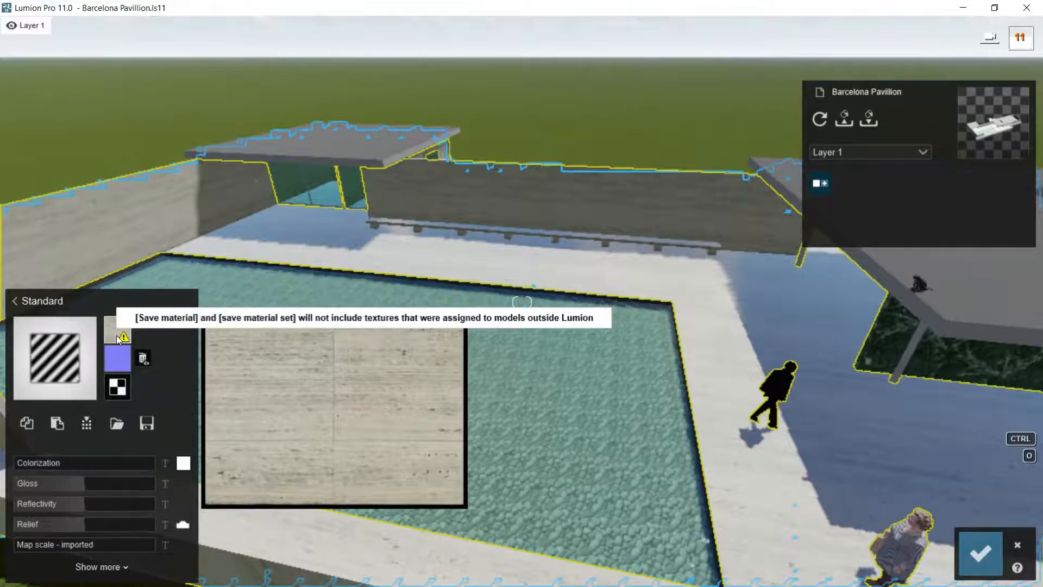
mouse_move(116, 359)
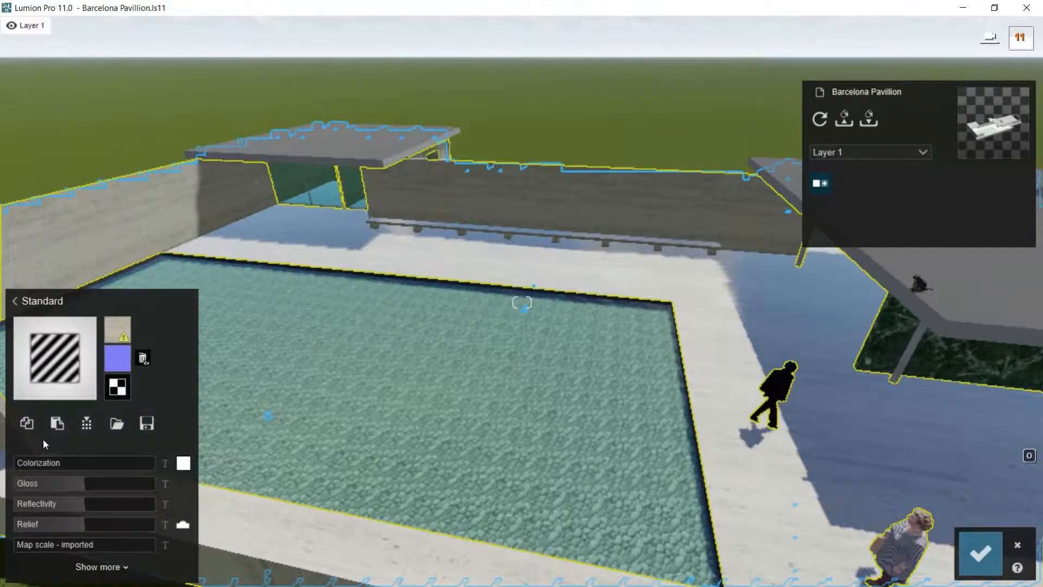
scroll(43, 440, down, 1)
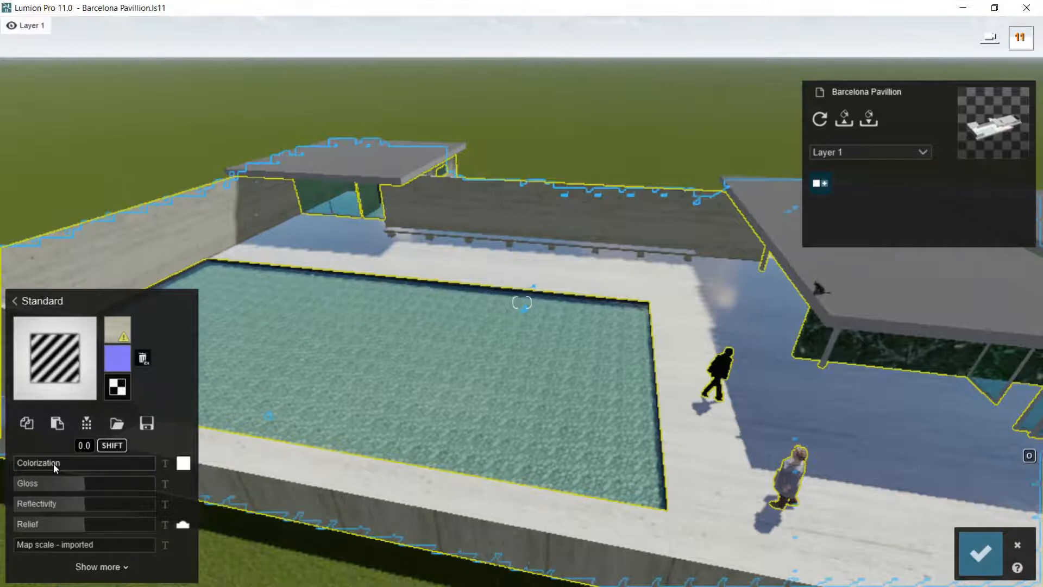
drag(28, 461, 65, 467)
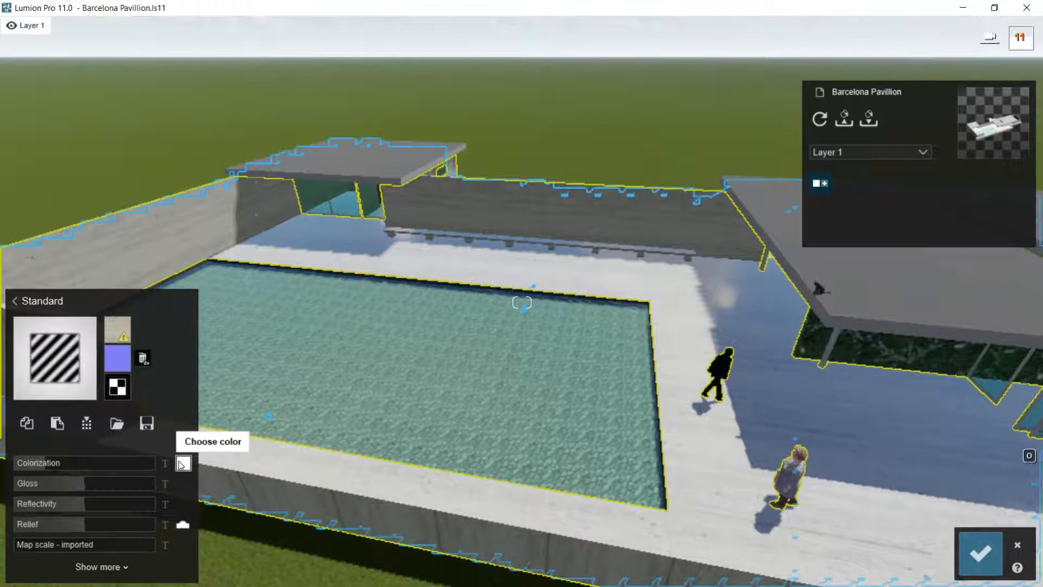
right_drag(301, 431, 468, 321)
key(w)
key(w)
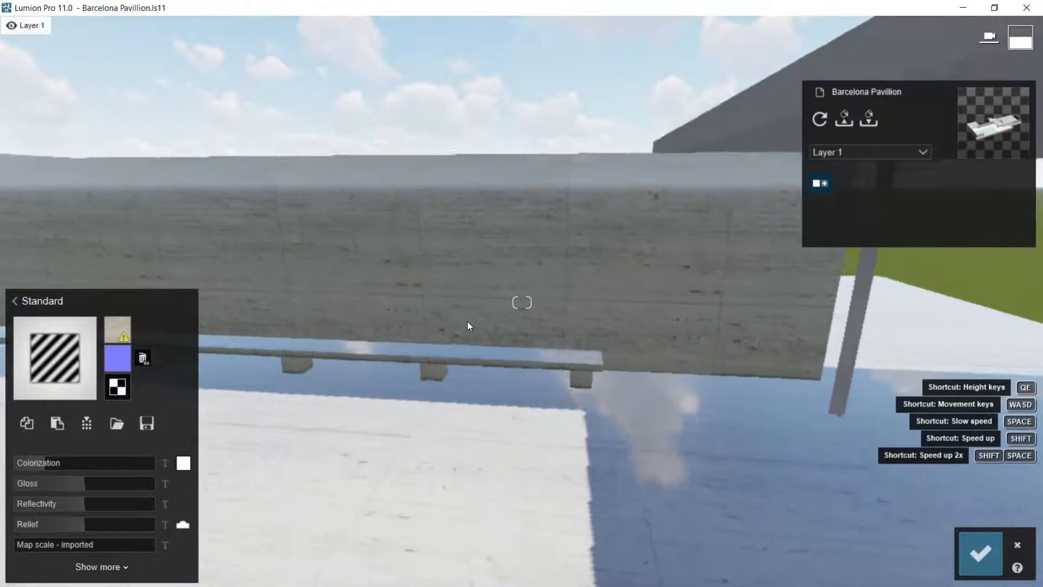
drag(41, 465, 148, 463)
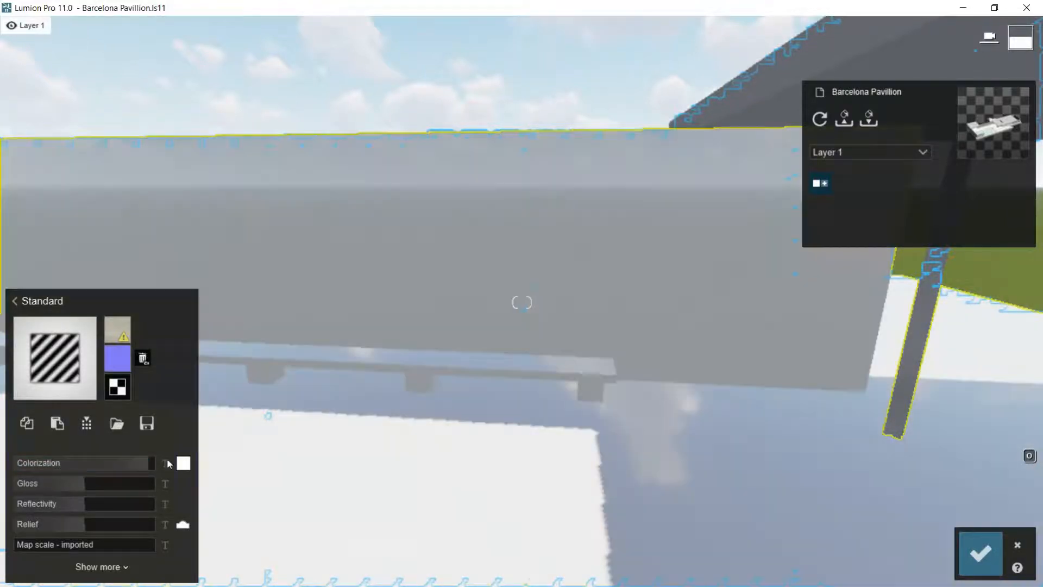
mouse_move(148, 461)
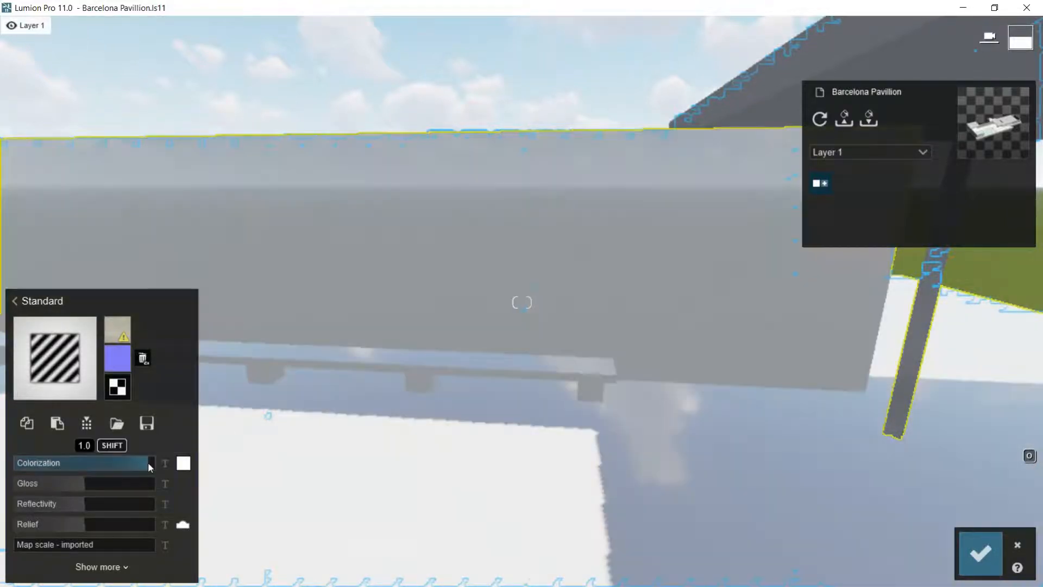
Step: Try a red colorization color on the stone material and reduce the colorization back to zero
click(183, 463)
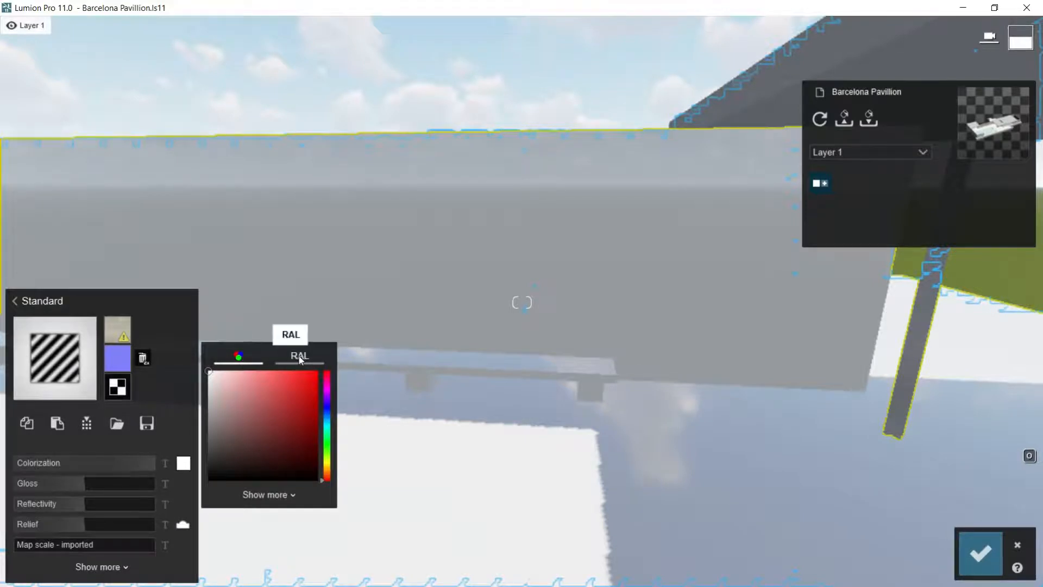
click(243, 399)
click(292, 399)
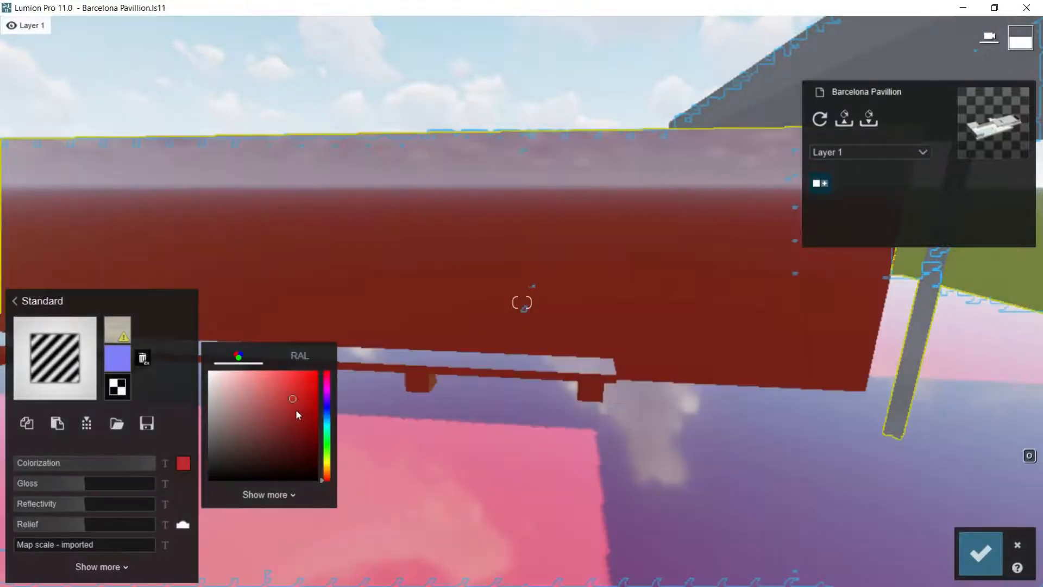
click(152, 462)
drag(104, 462, 41, 467)
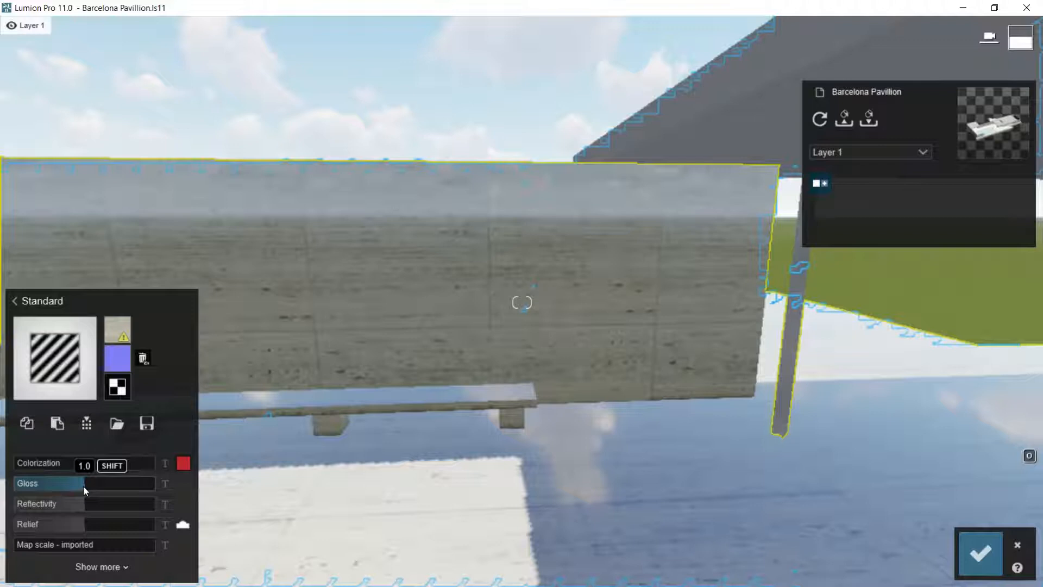
Step: Lower the stone material's gloss to about half its default, and test reflectivity at 2.0 before restoring it to 1.0
drag(107, 491, 30, 486)
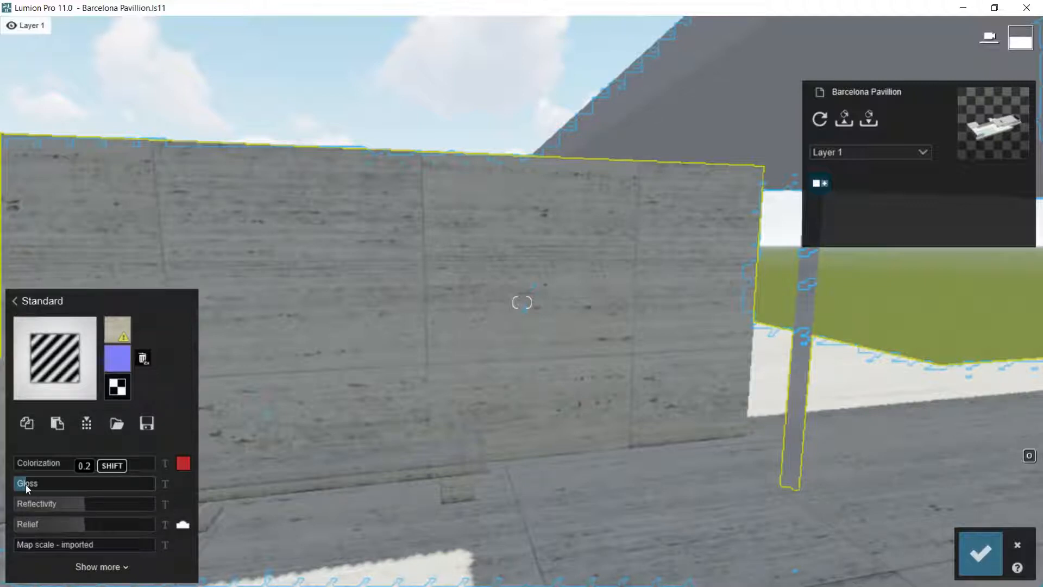
drag(25, 484, 79, 484)
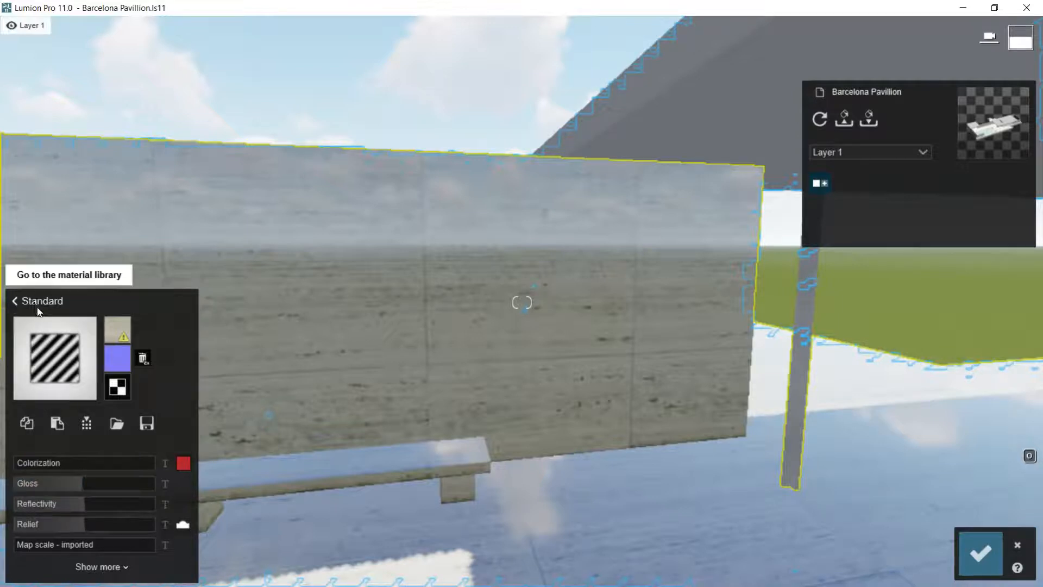
click(80, 483)
drag(80, 483, 47, 483)
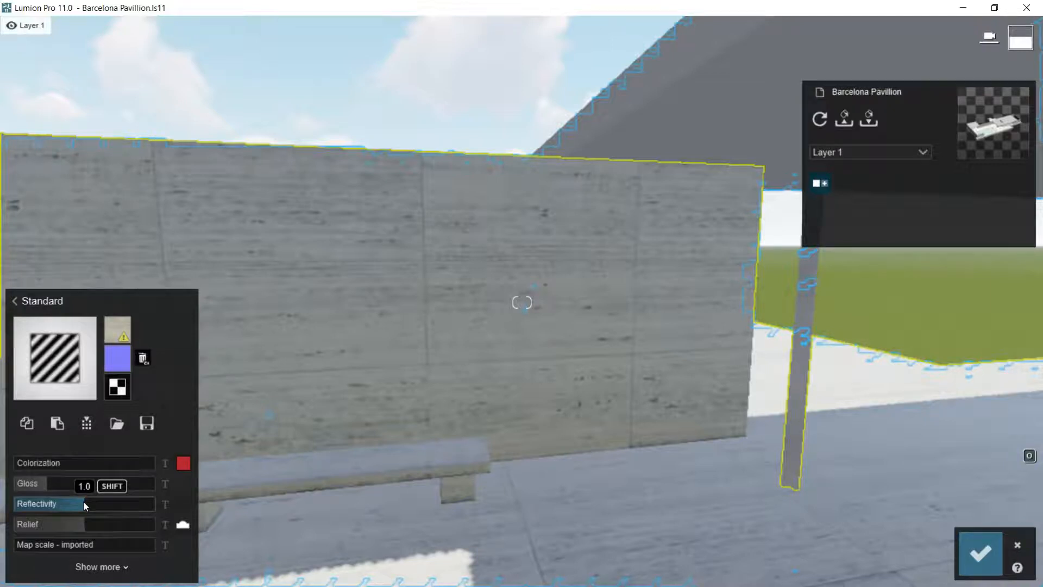
drag(83, 503, 159, 507)
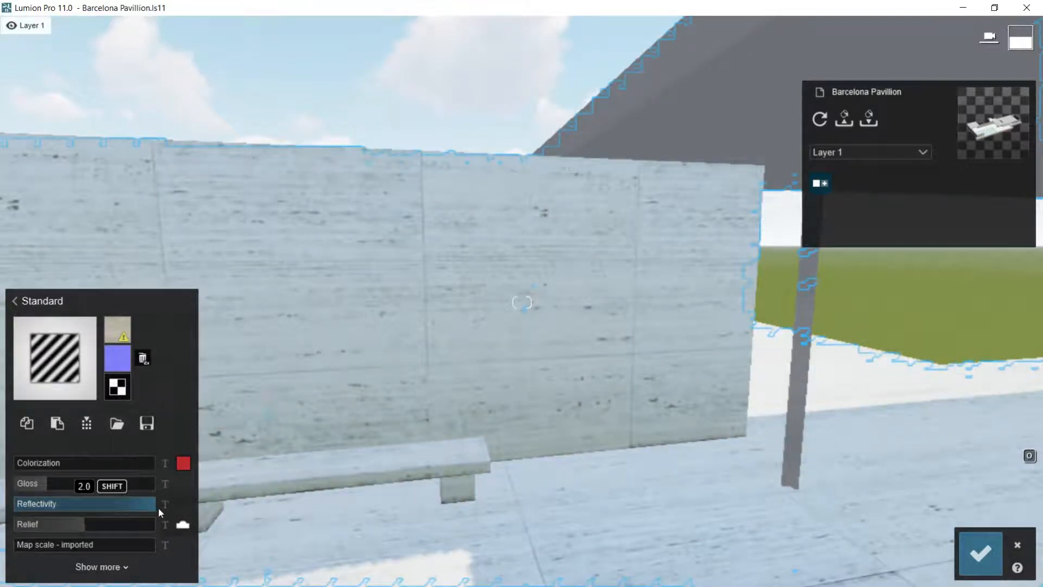
drag(155, 508, 85, 502)
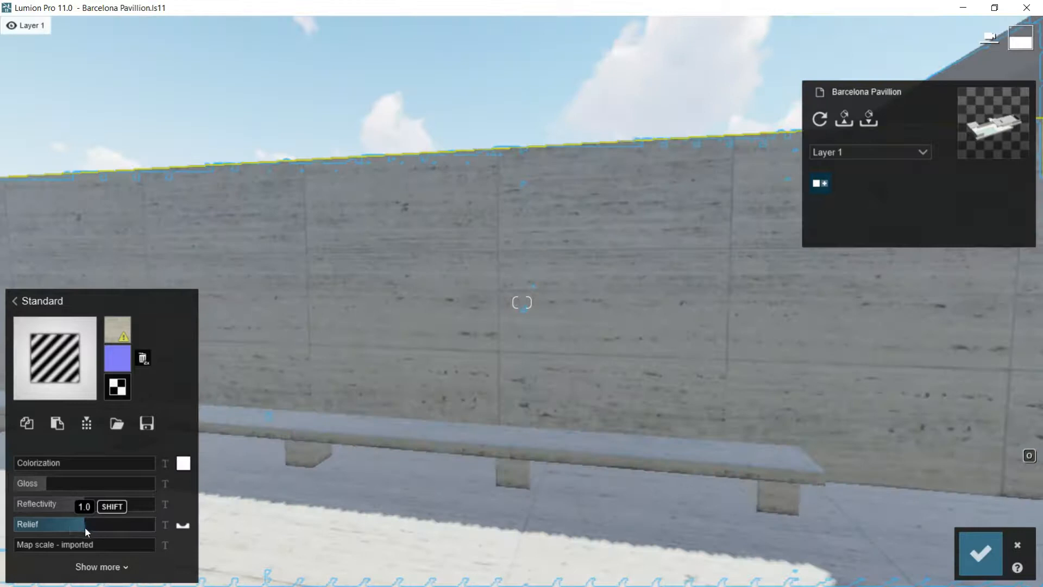
Step: Remove the stone material's normal map and create it again from the color map
mouse_move(116, 357)
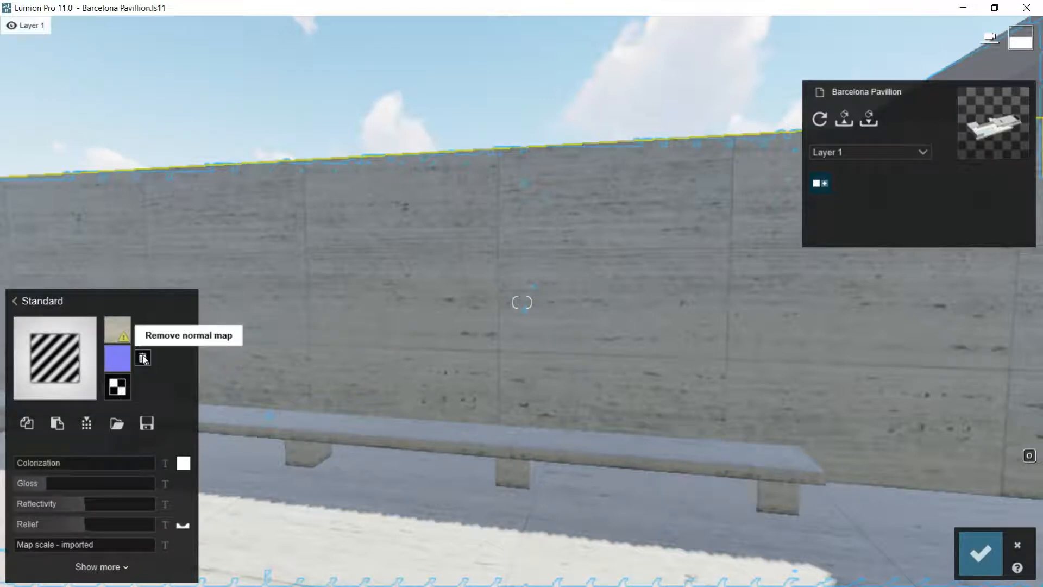
click(143, 358)
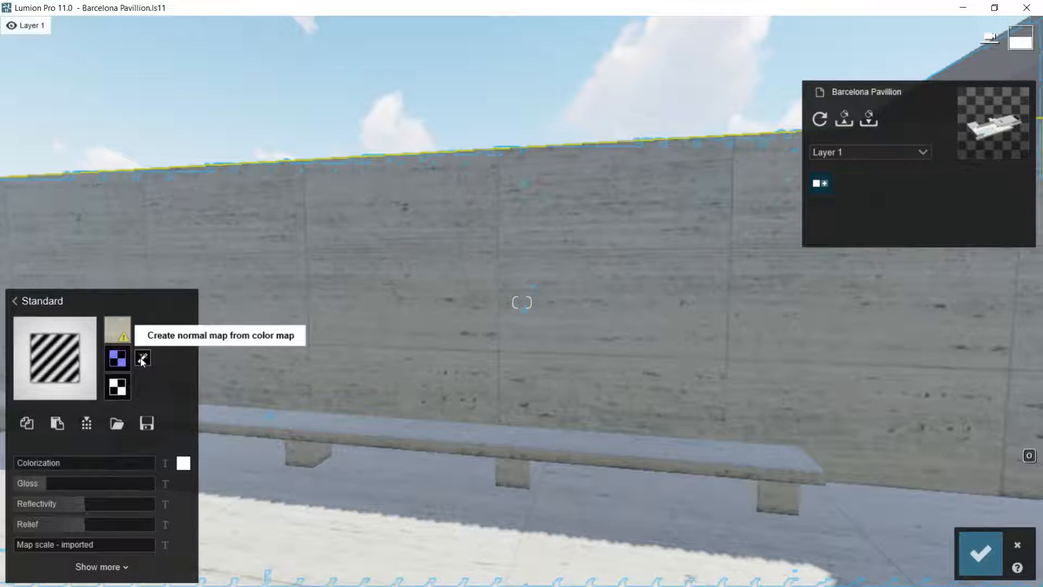
key(ctrl)
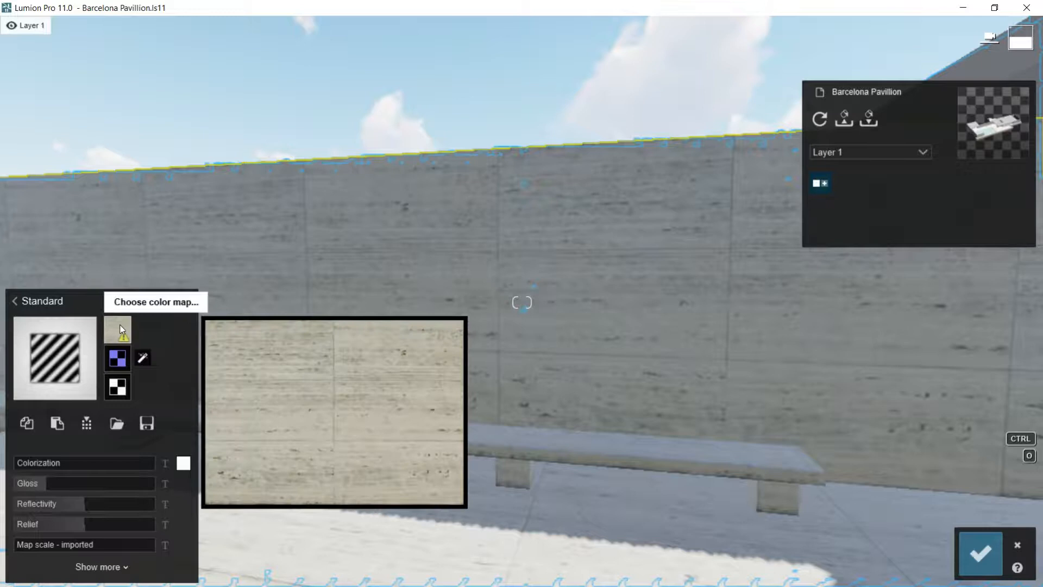
click(143, 359)
key(ctrl)
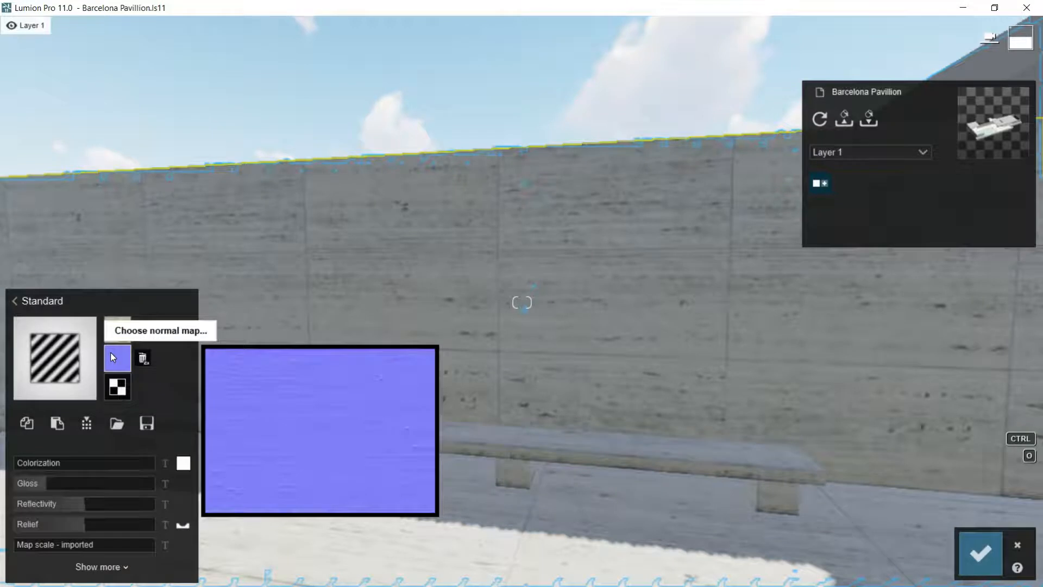
Step: Flip the normal map direction back and forth to compare the relief on the floor slabs up close
mouse_move(77, 529)
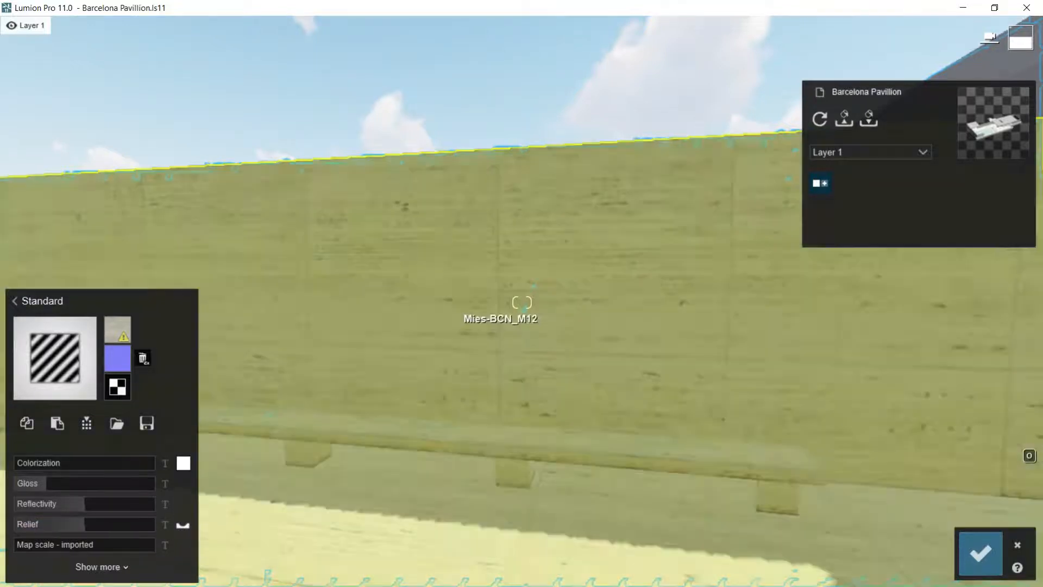
right_drag(460, 202, 453, 246)
scroll(466, 306, up, 5)
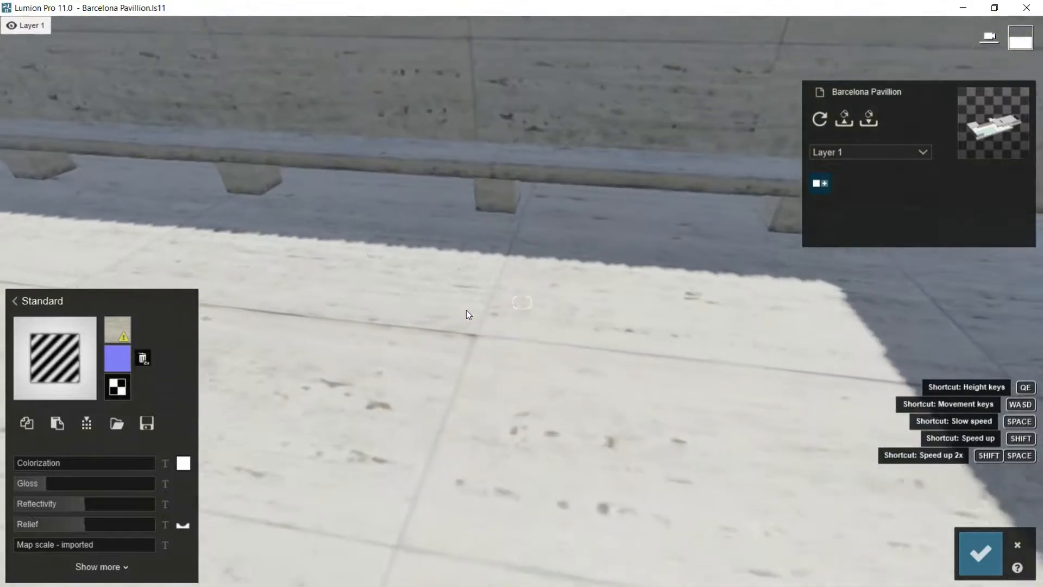
right_drag(462, 314, 460, 310)
scroll(461, 310, up, 3)
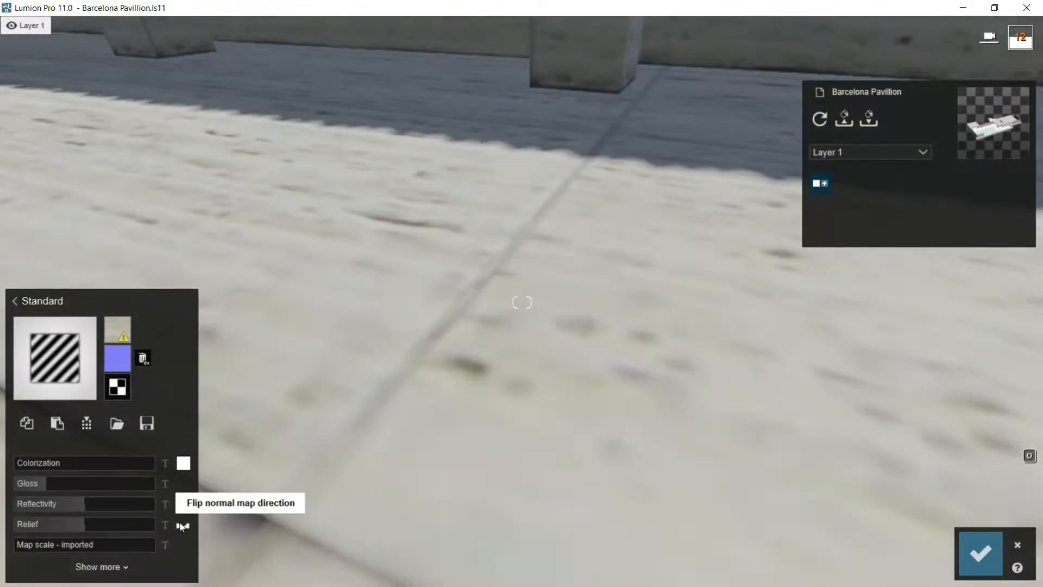
click(180, 523)
click(179, 523)
Step: Raise the stone material's relief nearly to maximum and flip the normal map direction at the floor slab joints
drag(82, 520, 143, 525)
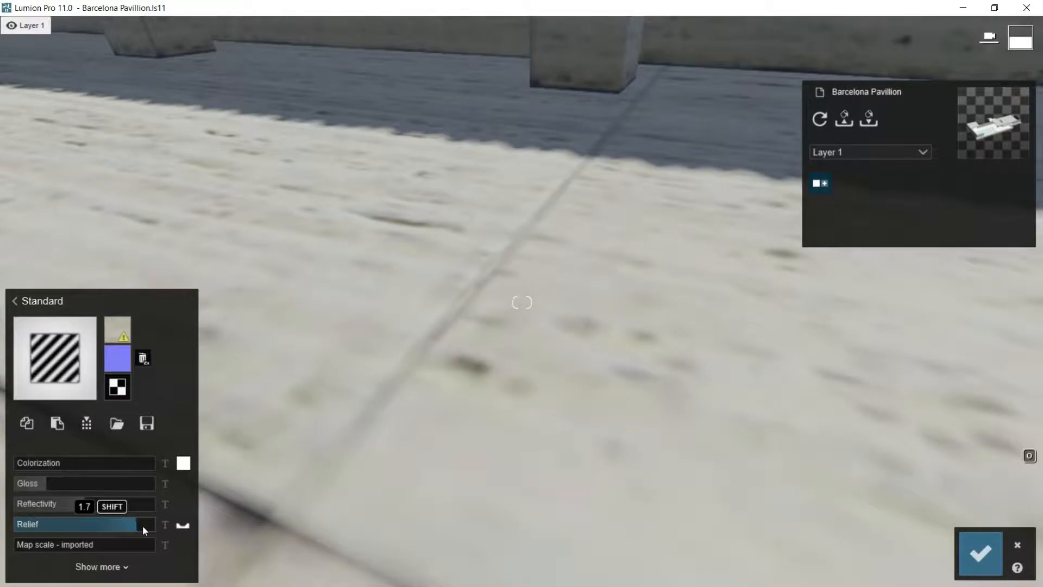
right_drag(386, 422, 715, 133)
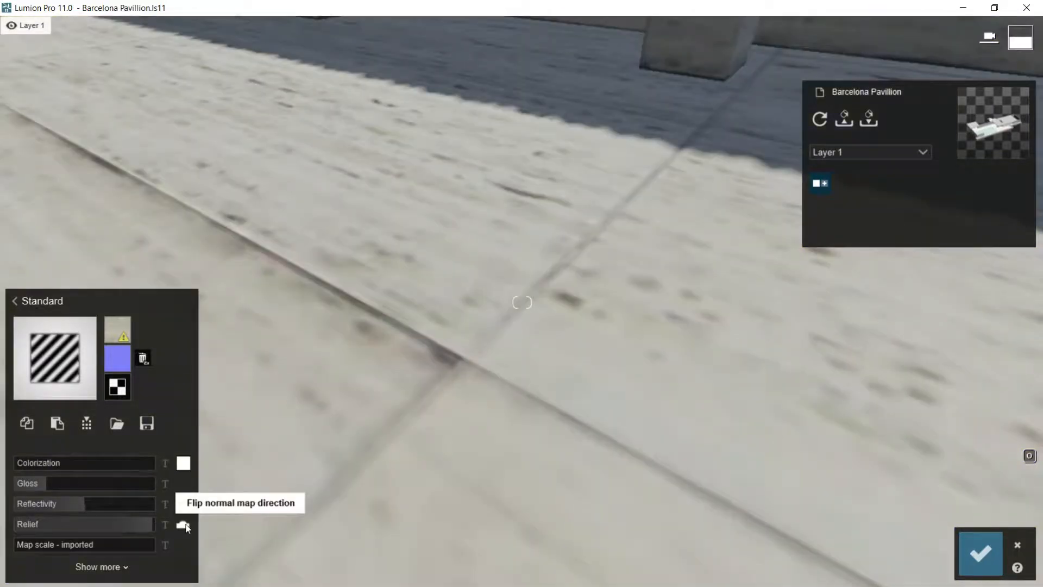
click(186, 525)
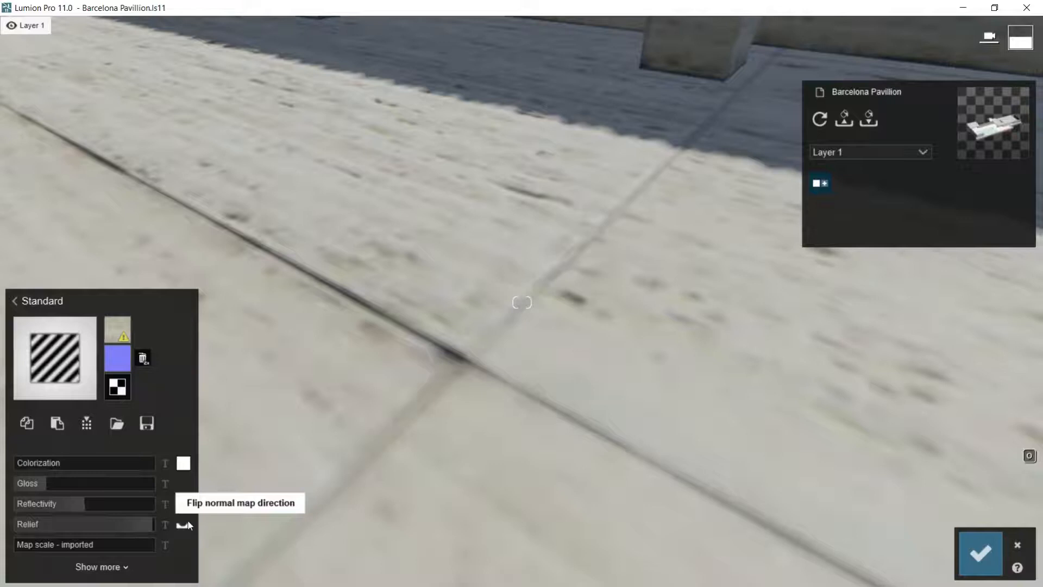
Step: Set the stone material's relief to about 1.0 and replace its normal map with NormalMap stone1 from the Stone1 textures folder
click(84, 523)
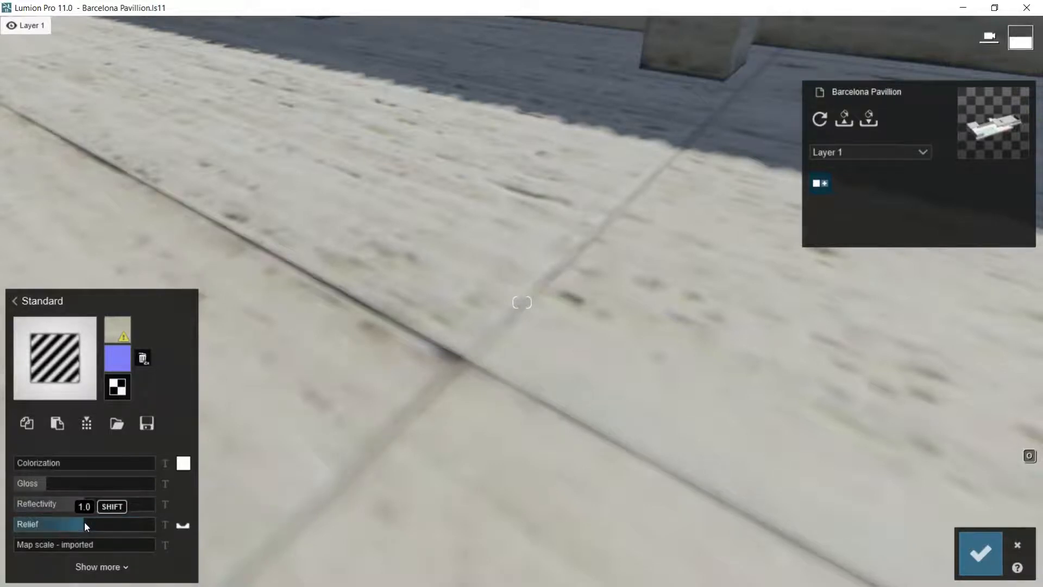
mouse_move(86, 520)
mouse_down()
mouse_move(108, 517)
mouse_move(81, 527)
mouse_up()
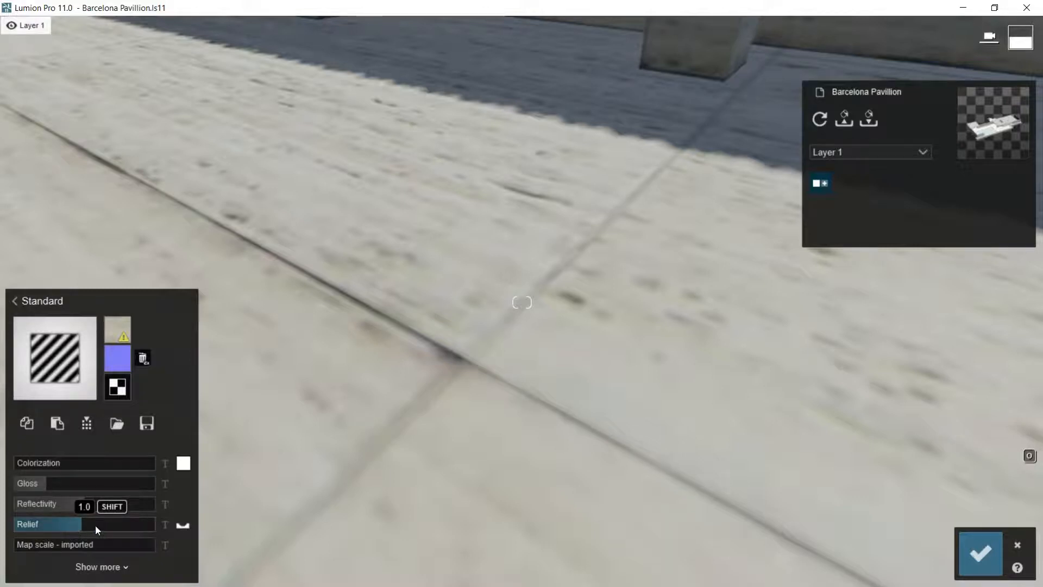
click(143, 358)
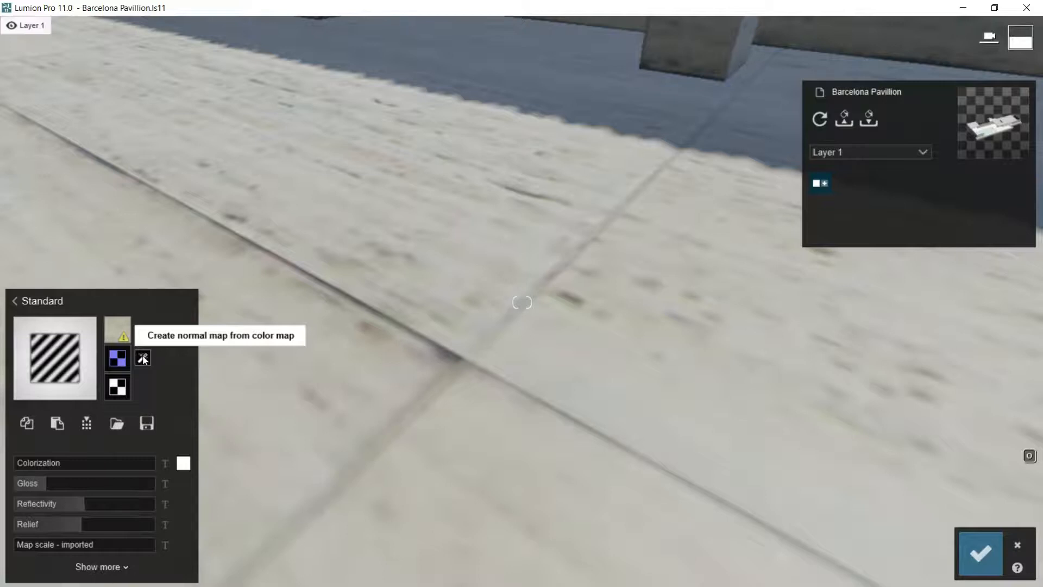
click(118, 360)
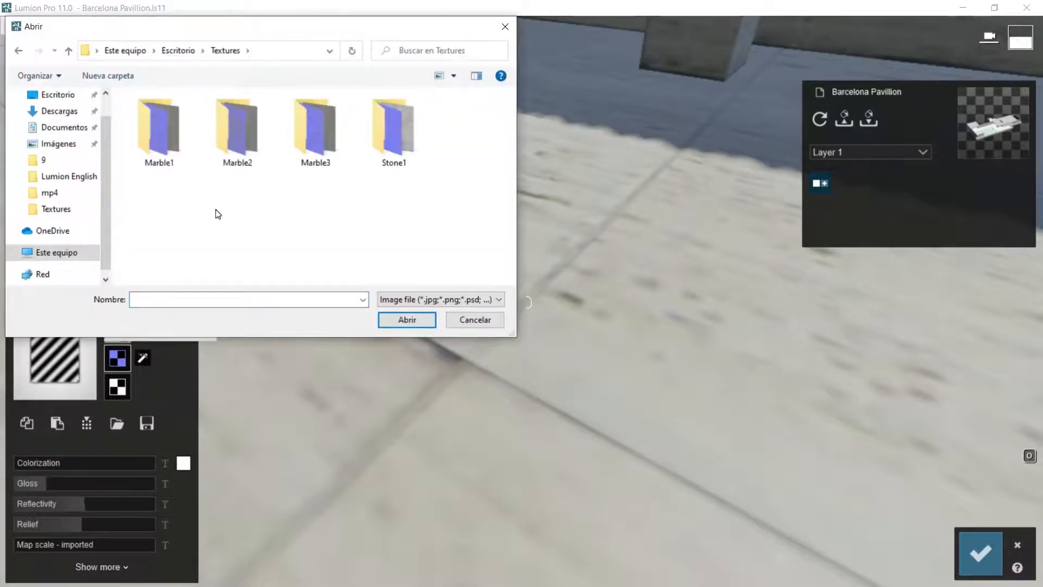
double_click(379, 163)
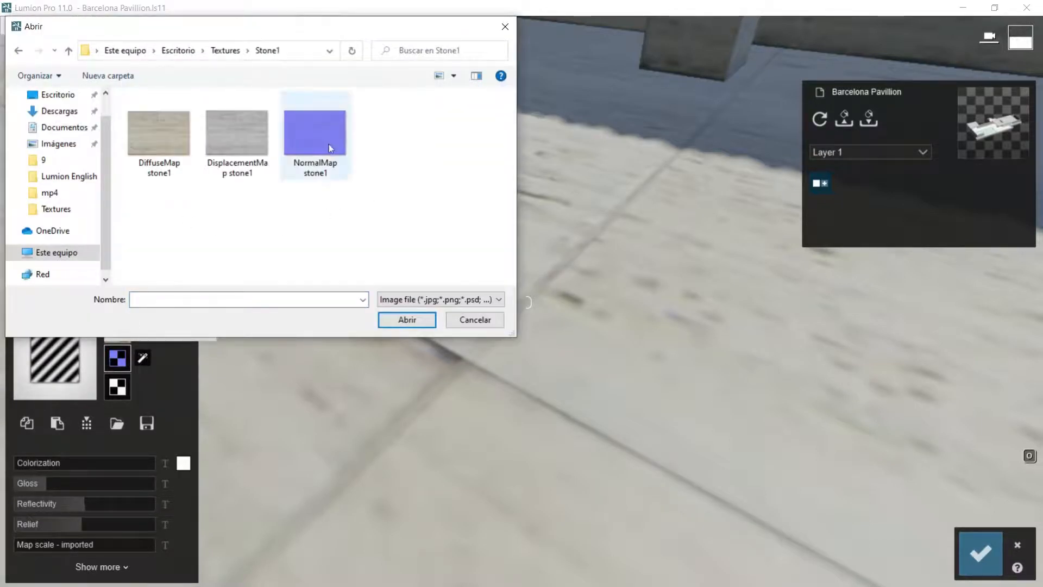
click(315, 138)
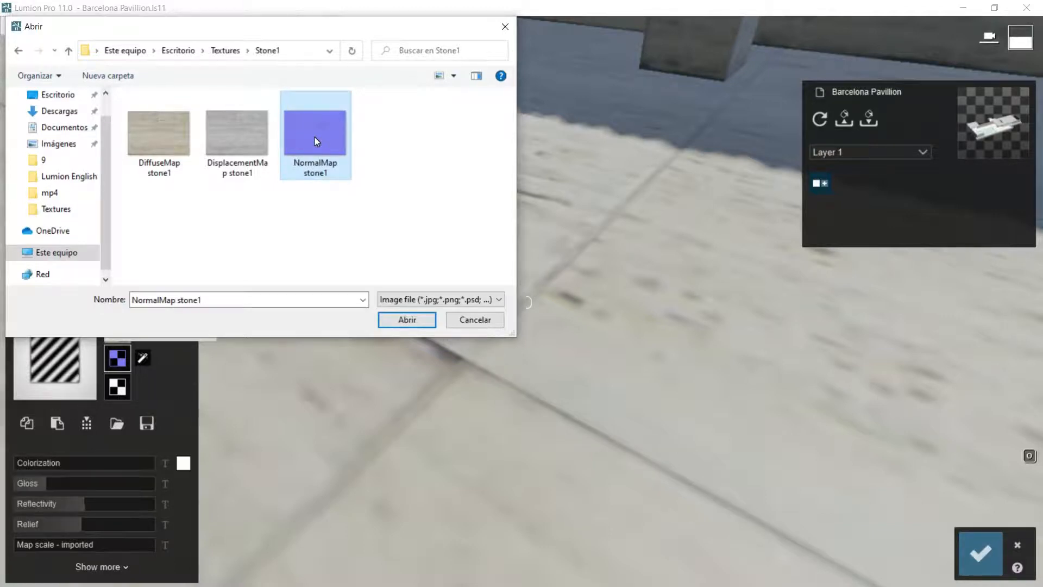
double_click(315, 136)
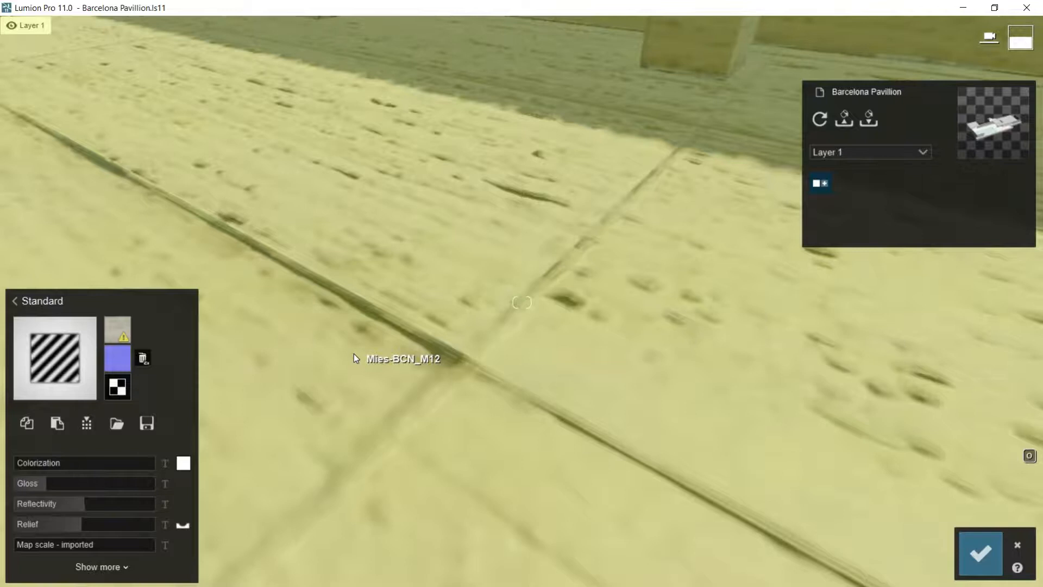
Step: Lower the stone material's relief to about a fifth of its range while checking the floor and wall
drag(83, 524, 61, 525)
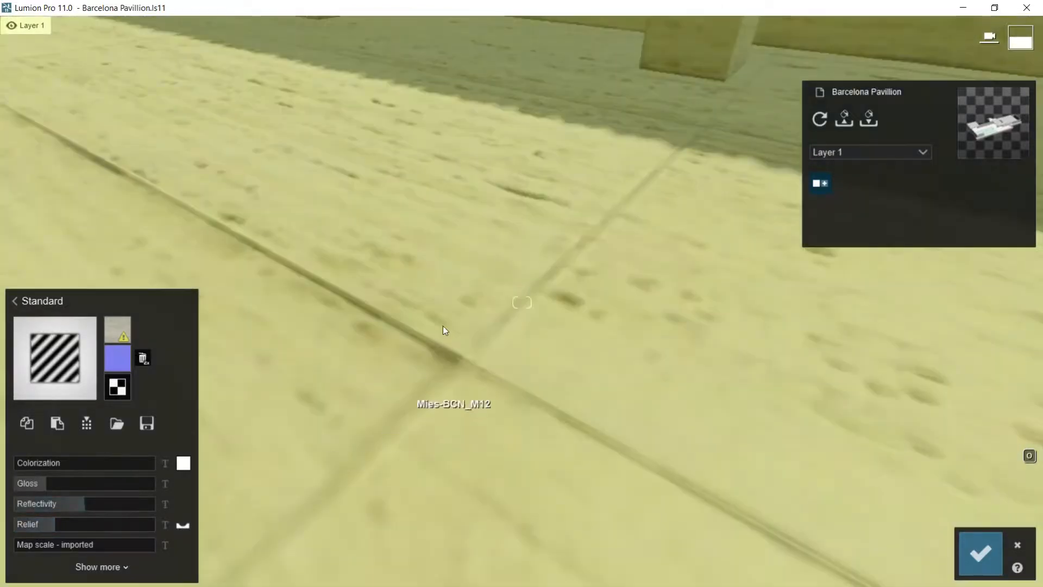
right_drag(443, 330, 399, 299)
drag(50, 527, 44, 527)
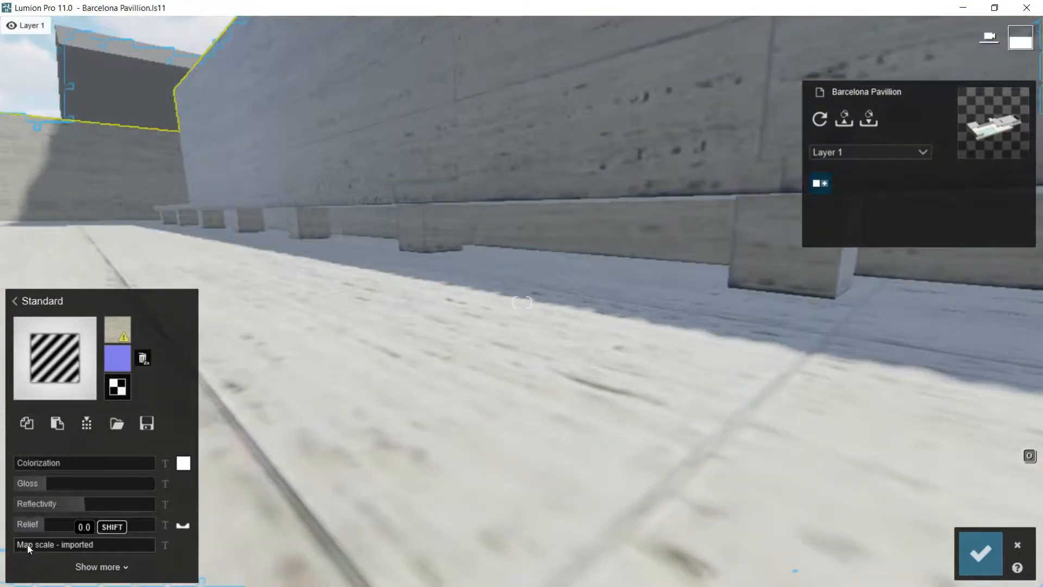
Step: Load the DisplacementMap stone1 image as the stone material's displacement map
click(120, 387)
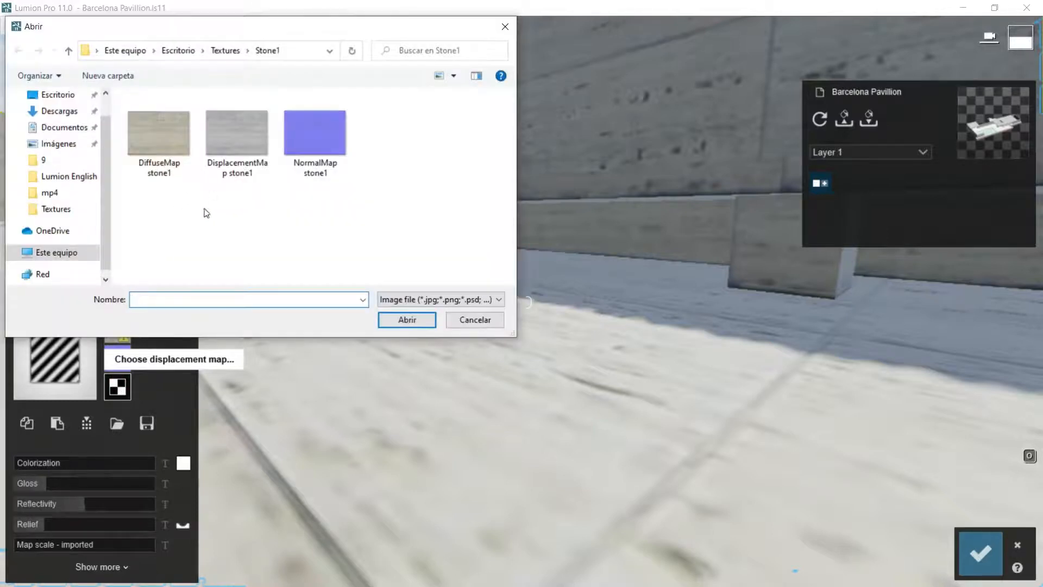
click(241, 123)
click(407, 320)
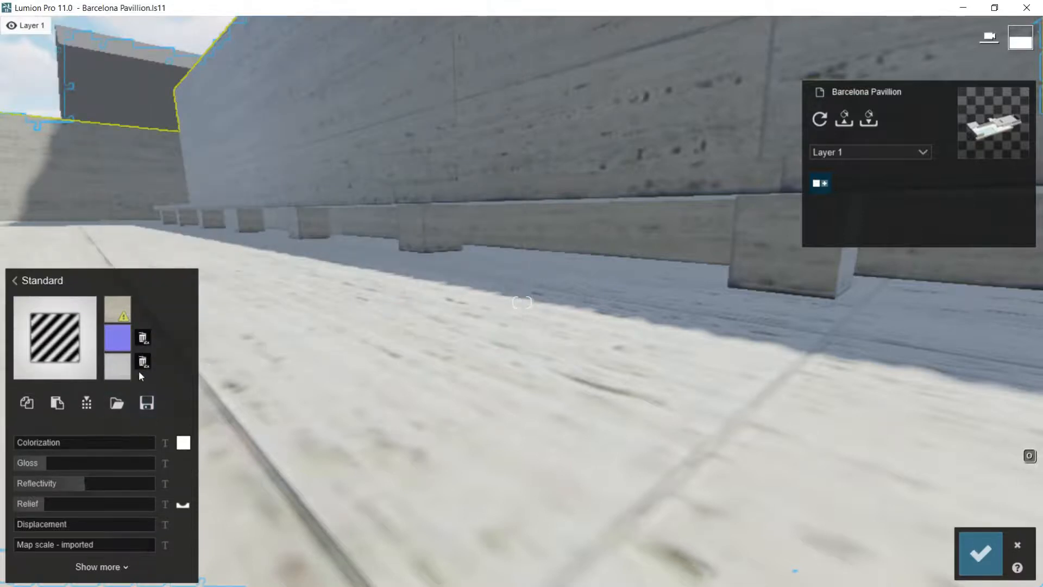
mouse_move(126, 375)
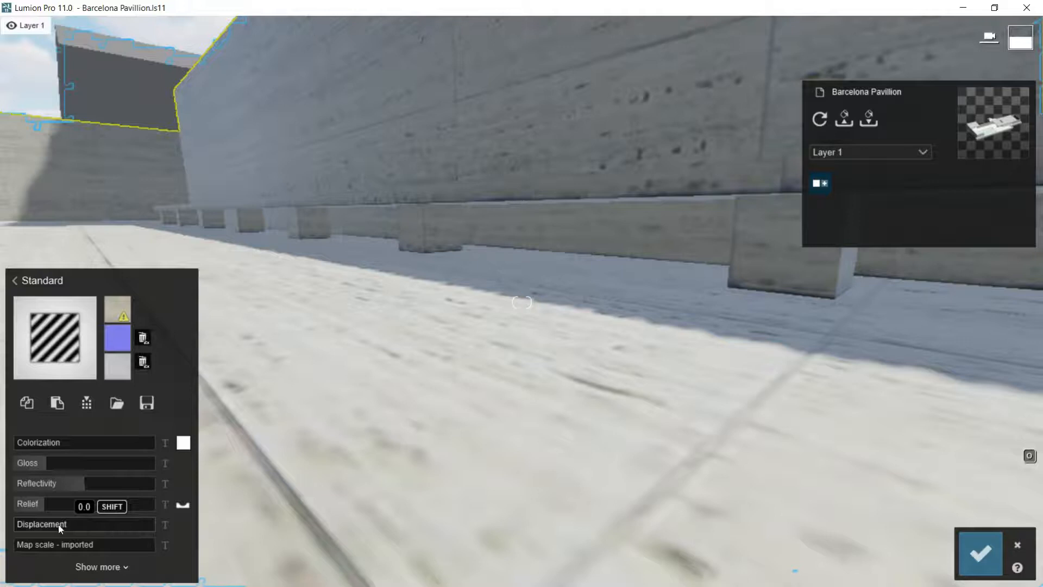
Step: Test the stone's displacement at 0.2 and 0.1, and fine-tune it down to just above zero
mouse_move(21, 524)
mouse_down()
mouse_move(54, 525)
mouse_move(17, 526)
mouse_move(48, 527)
mouse_move(37, 526)
mouse_up()
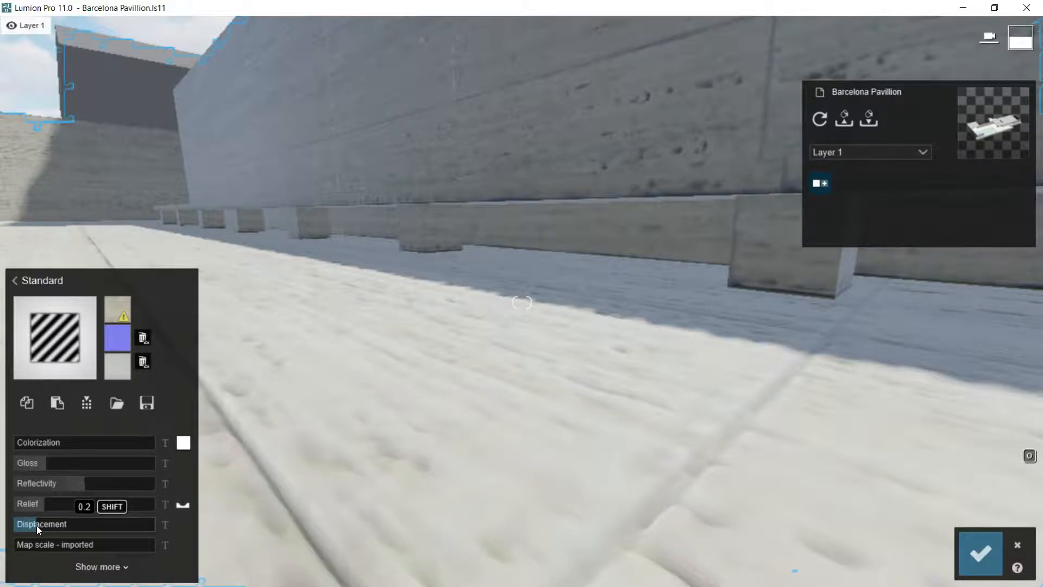
mouse_move(37, 526)
mouse_down()
mouse_move(8, 530)
mouse_move(26, 524)
mouse_up()
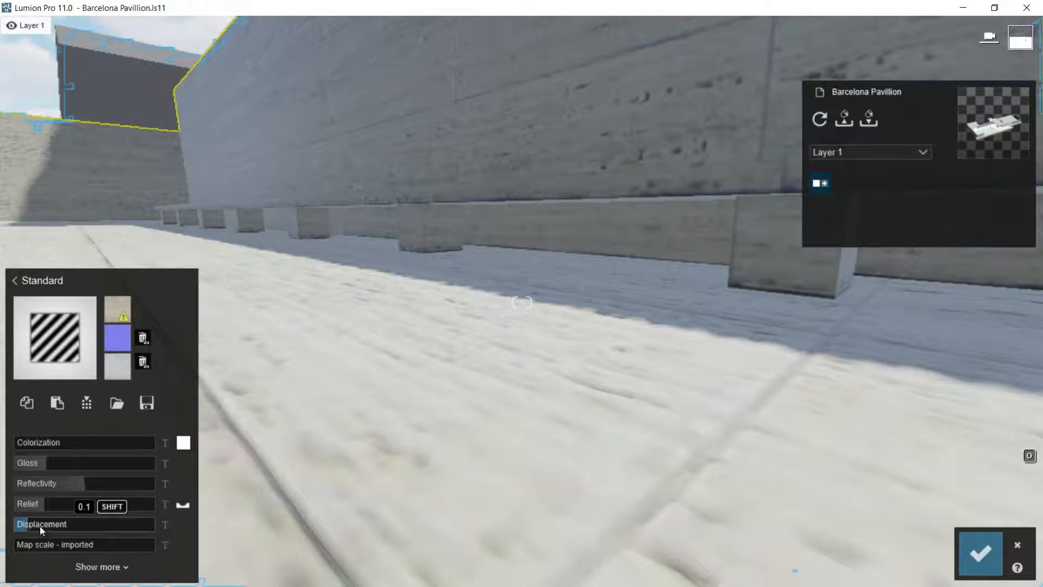
mouse_move(26, 525)
key(shift)
shift+drag(26, 525, 20, 525)
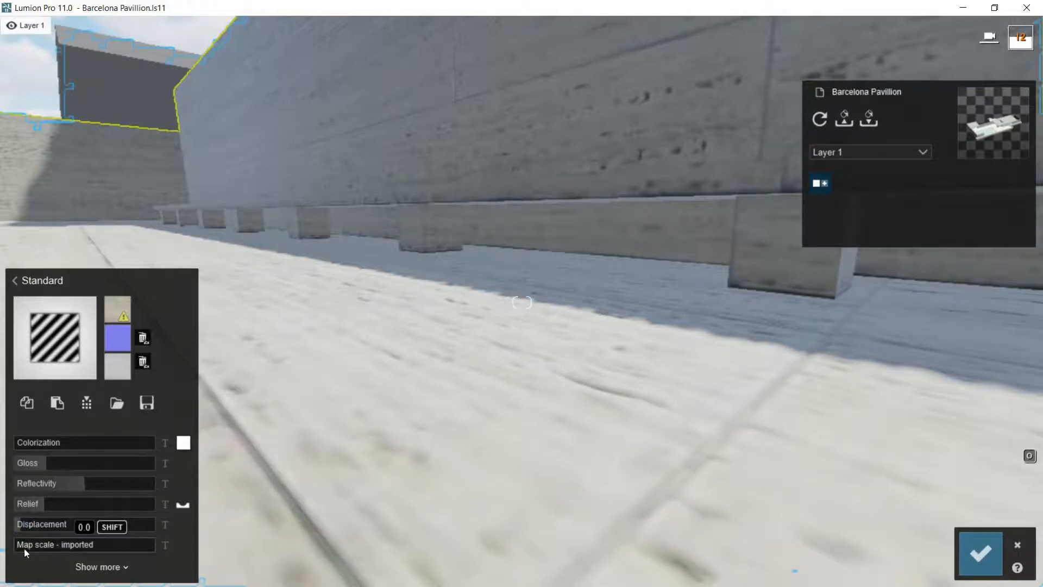
Step: Try a custom map scale near 0.0 on the stone and return it to the imported scale
drag(19, 545, 24, 545)
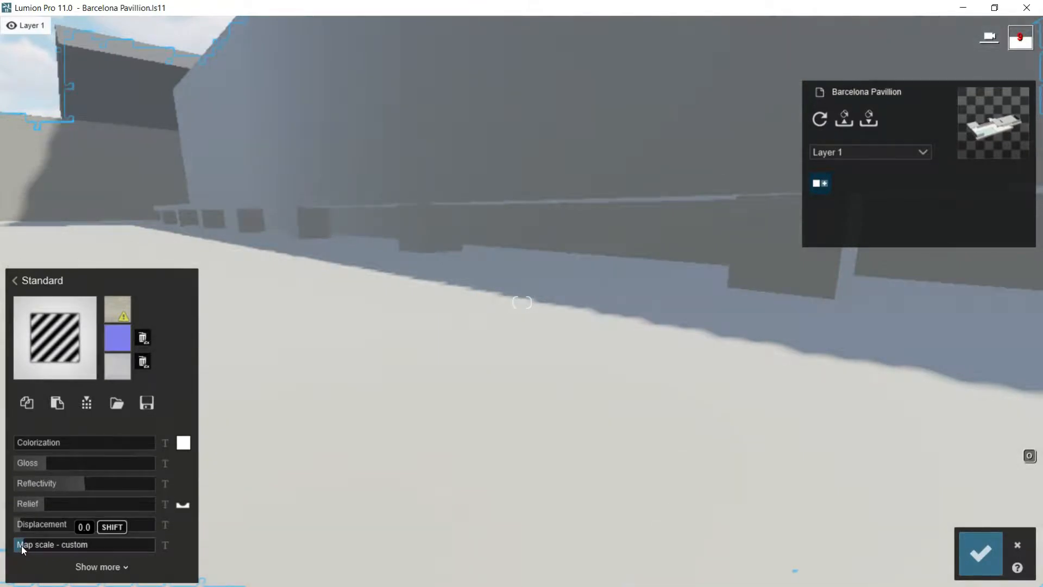
drag(18, 545, 12, 543)
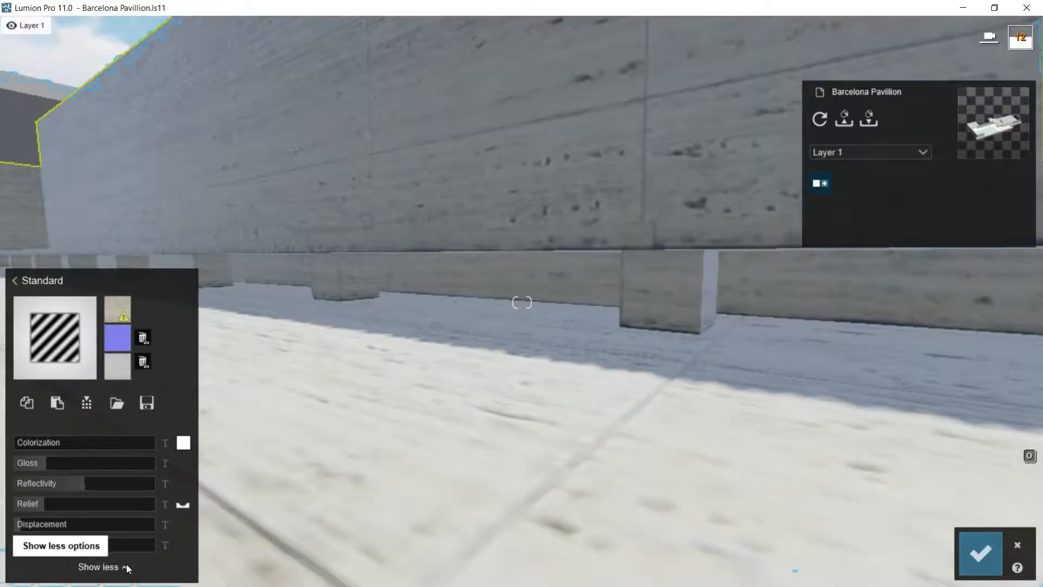
Step: Show the stone material's extended options, set the Y offset to about 0.6 and open the orientation settings
click(127, 567)
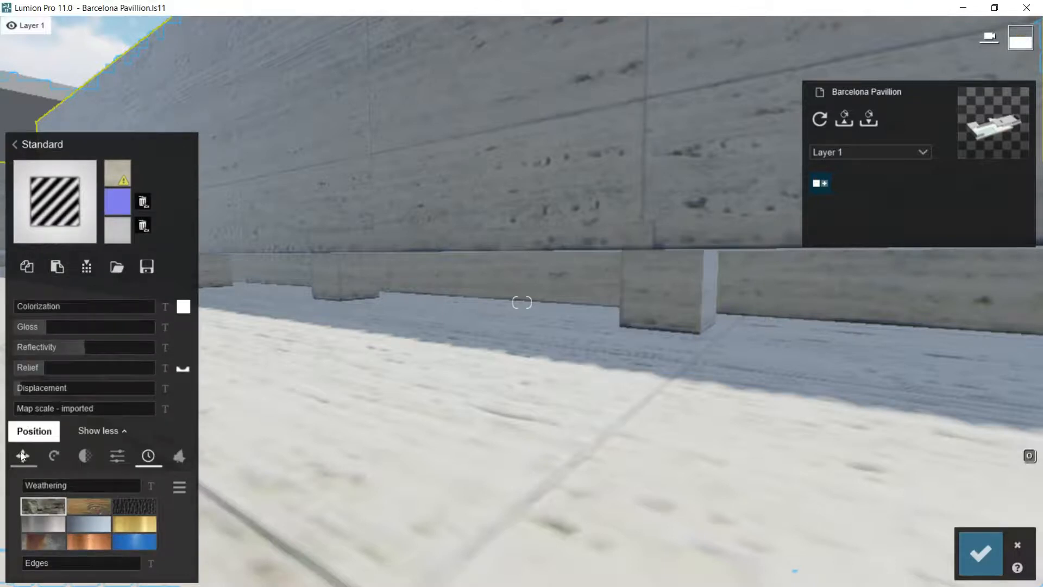
click(21, 455)
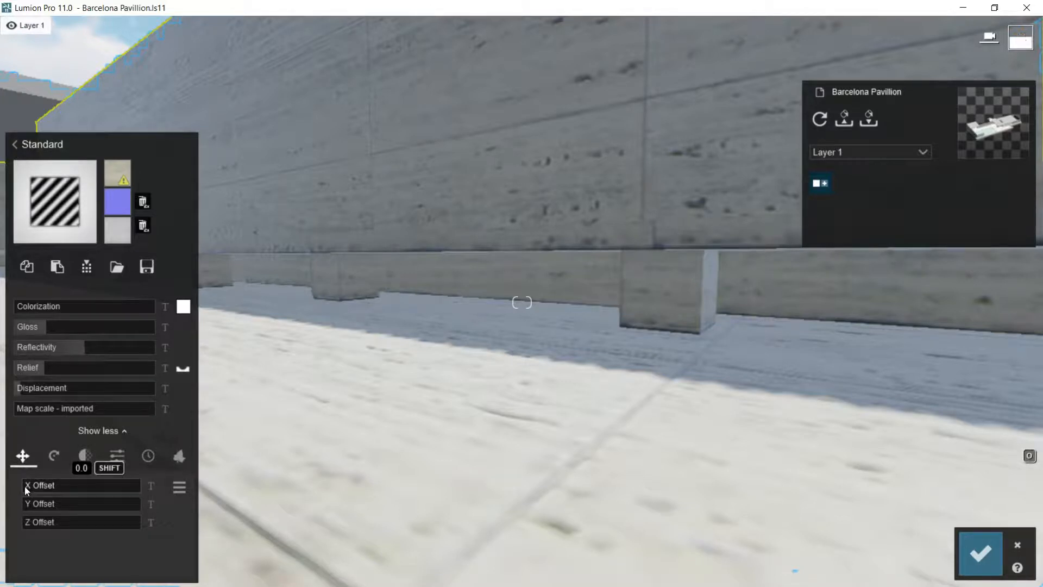
drag(26, 503, 94, 502)
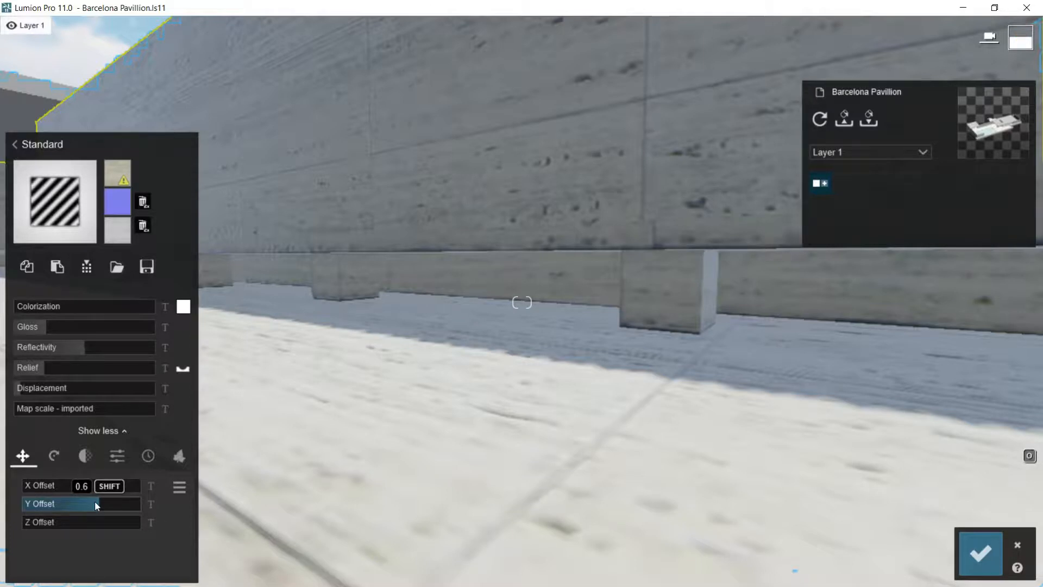
click(54, 457)
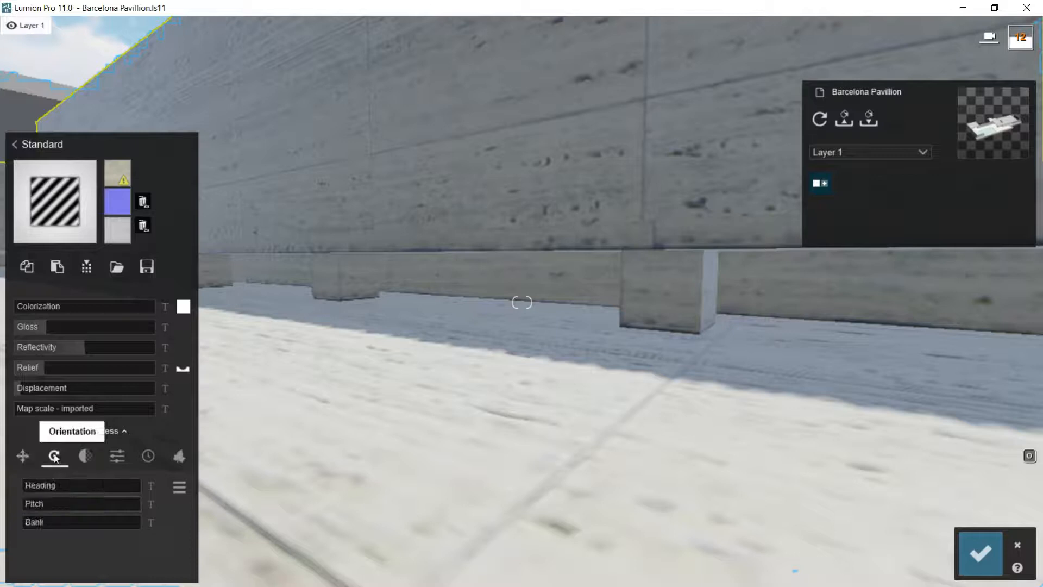
Step: Set the stone's waxiness to about 0.1, and switch from waxiness to transparency to try its amount
click(86, 457)
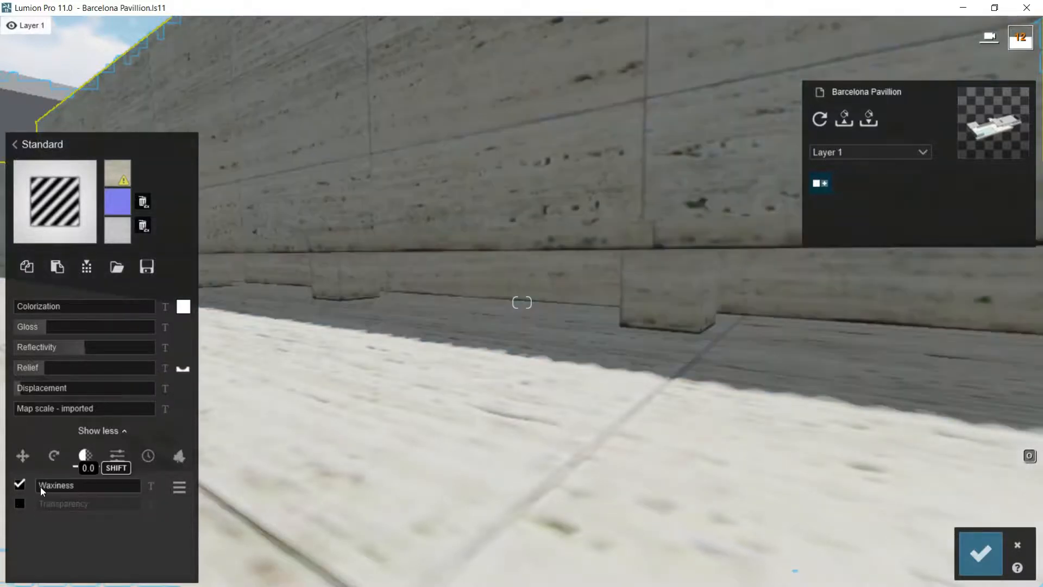
drag(41, 487, 57, 488)
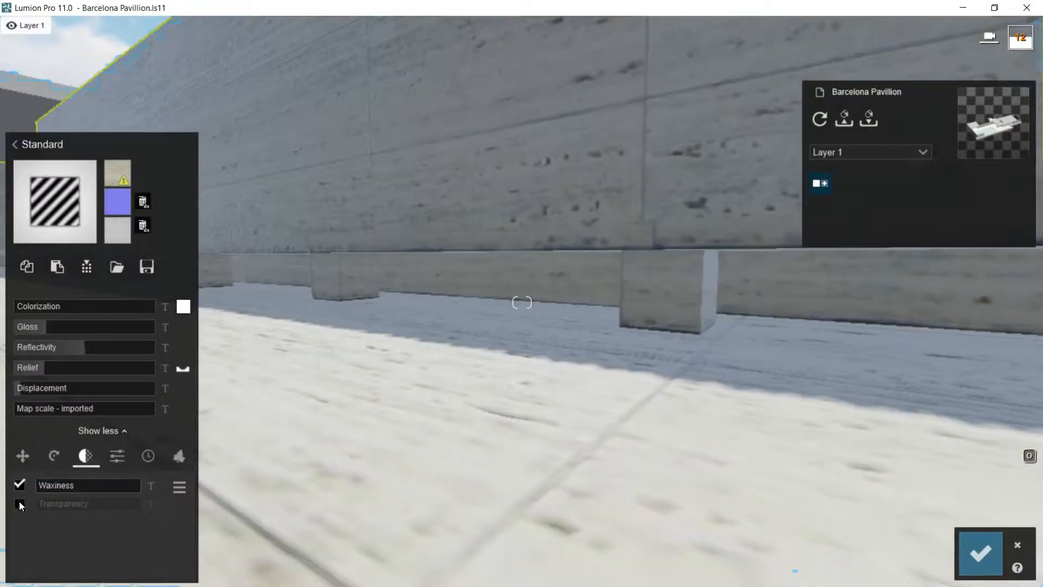
click(19, 502)
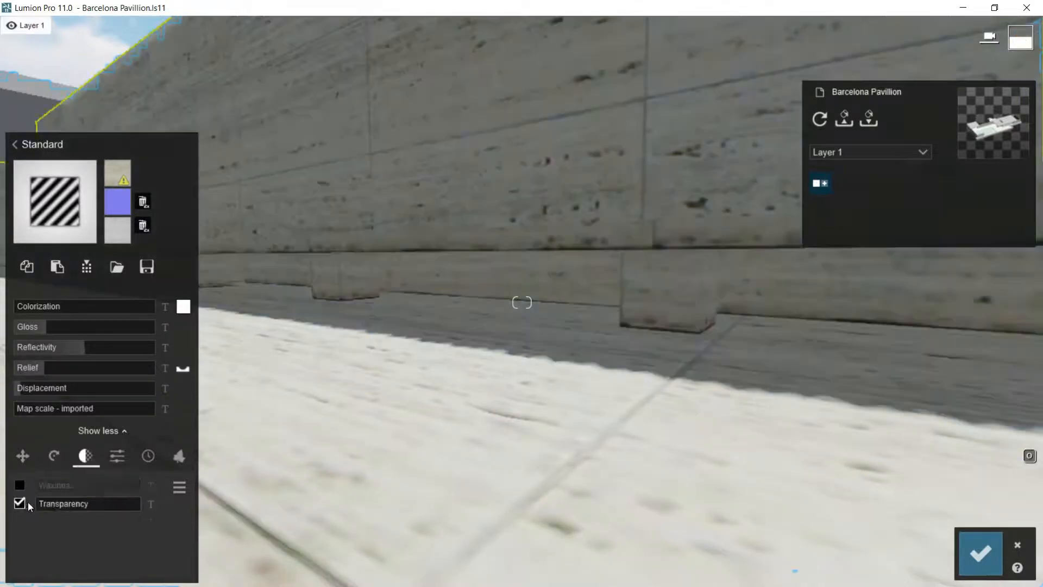
drag(42, 507, 64, 504)
Step: Try the stone's emissive, saturation and specular settings, restore them to around their defaults, and preview its texture maps
click(118, 457)
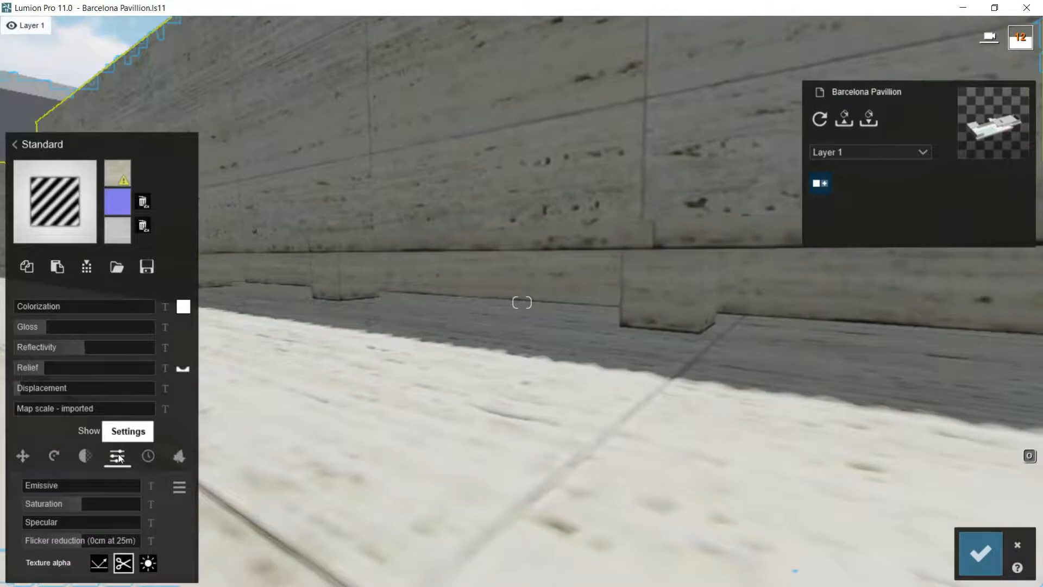
click(47, 487)
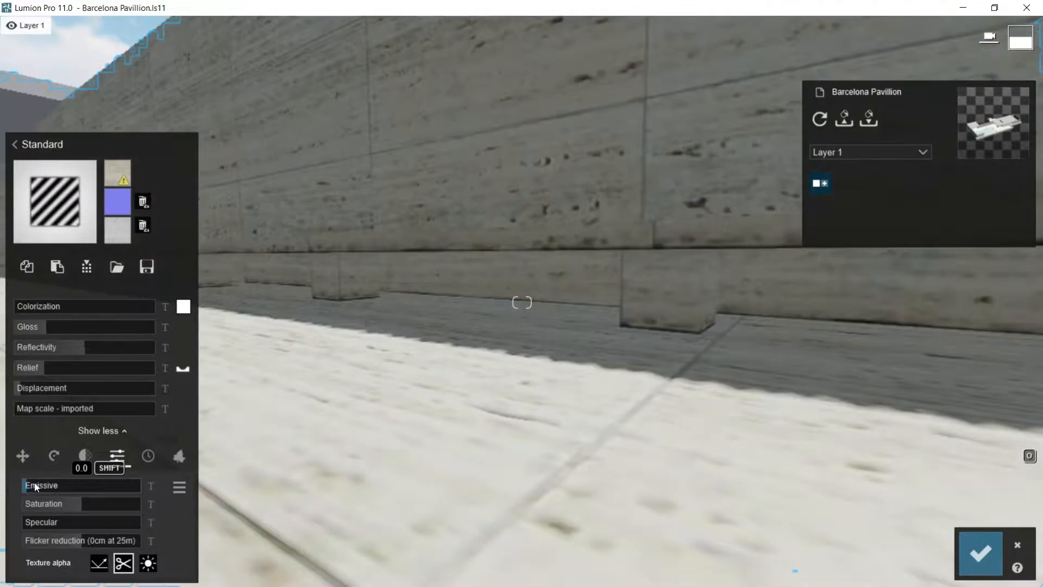
drag(47, 483, 21, 487)
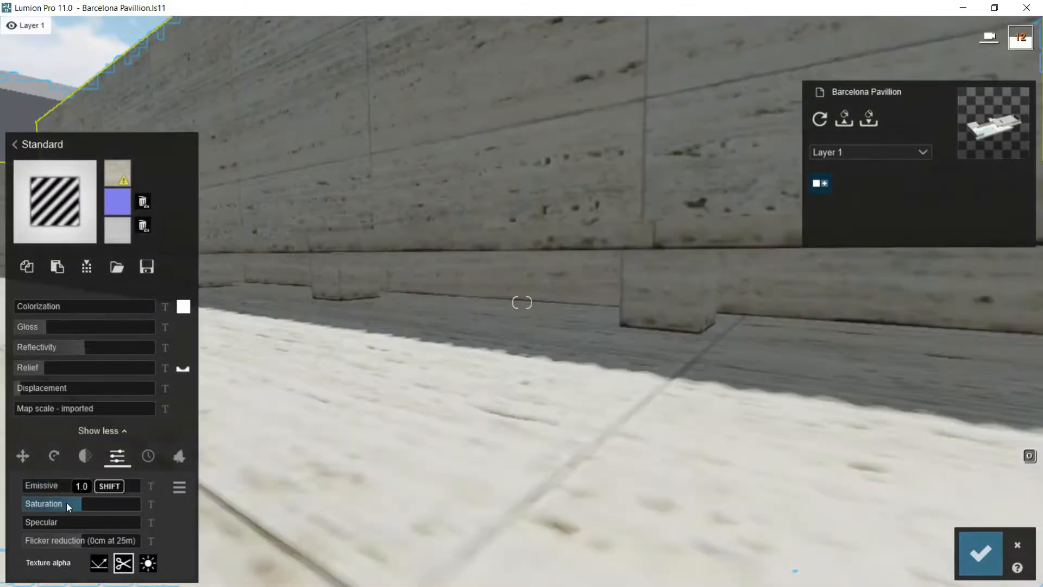
drag(80, 503, 34, 521)
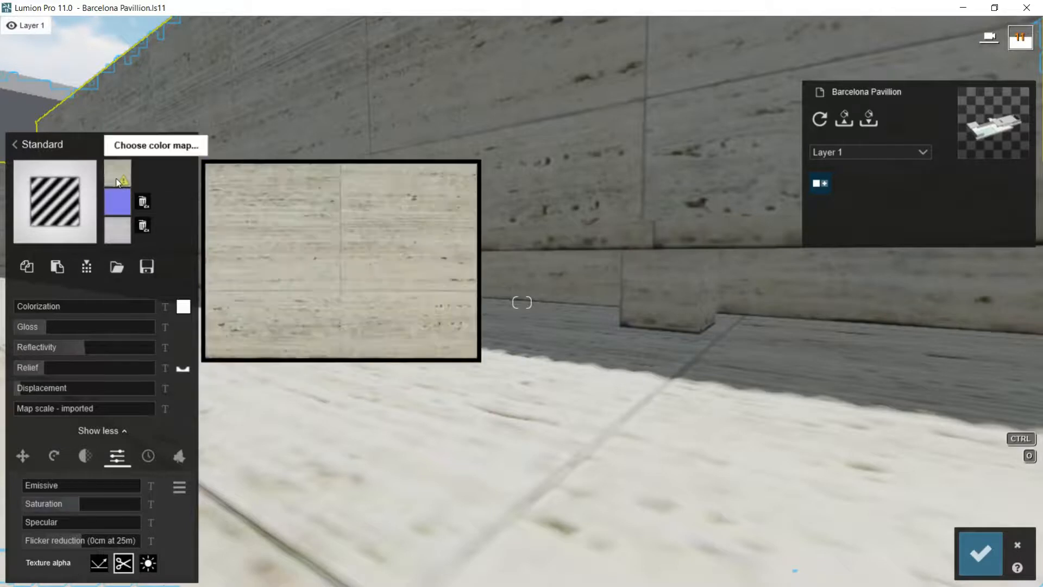
mouse_move(113, 204)
mouse_move(115, 229)
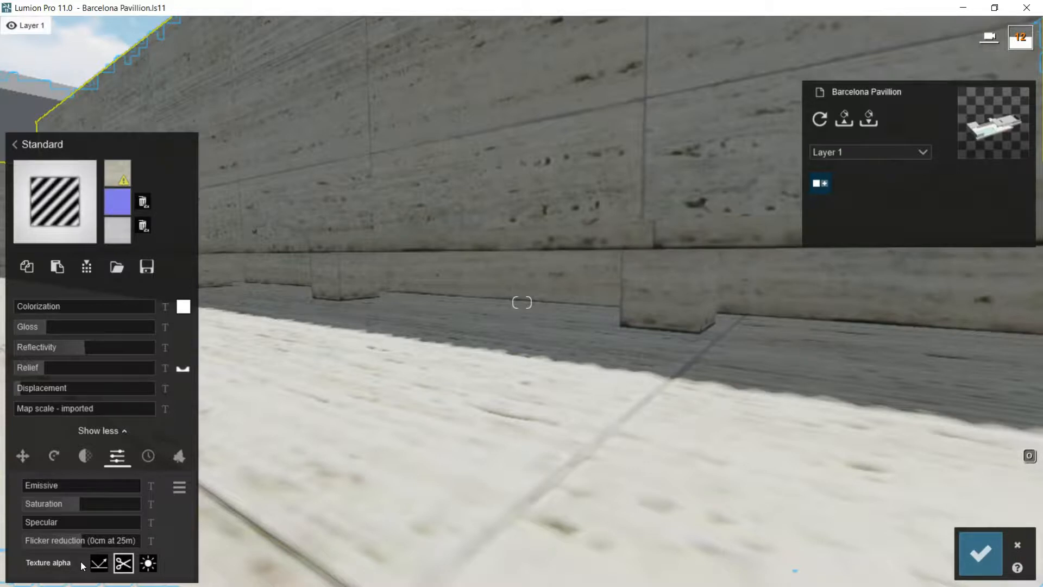
Step: Set the stone's weathering to about 0.1 and test the edges setting before returning it to zero
click(149, 456)
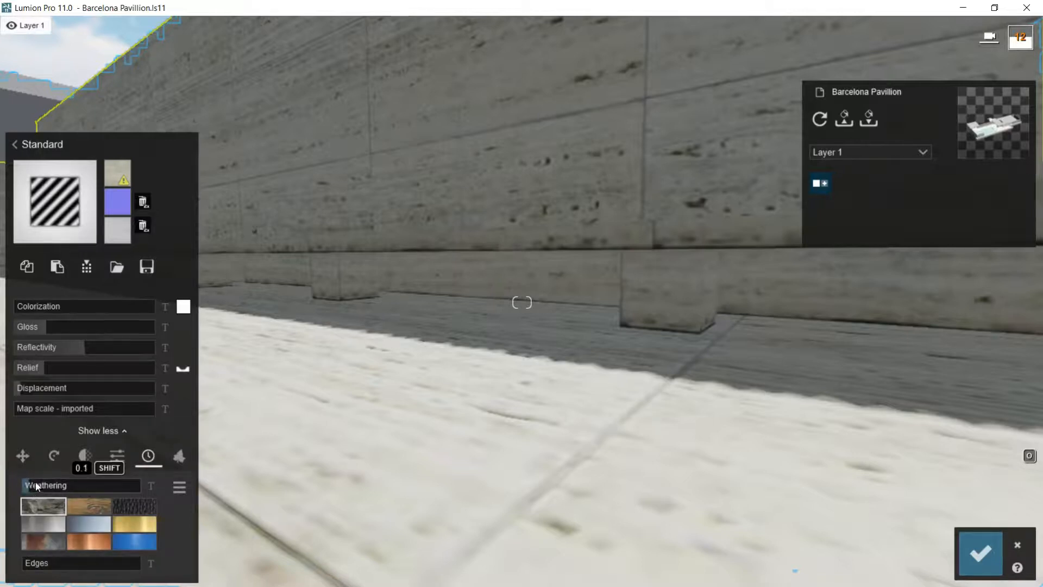
mouse_move(25, 491)
mouse_down()
mouse_move(64, 487)
mouse_move(40, 486)
mouse_up()
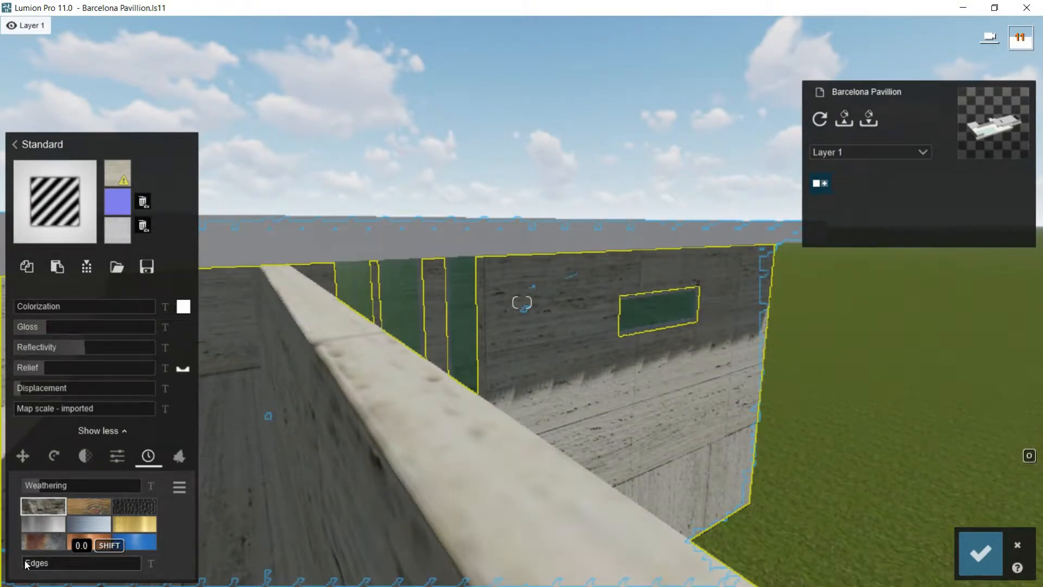
mouse_move(26, 565)
mouse_down()
mouse_move(76, 562)
mouse_move(6, 563)
mouse_up()
Step: Spread foliage over the stone surfaces with a leaf size of 0.3 and change the leaf type from red to green leaves
click(179, 456)
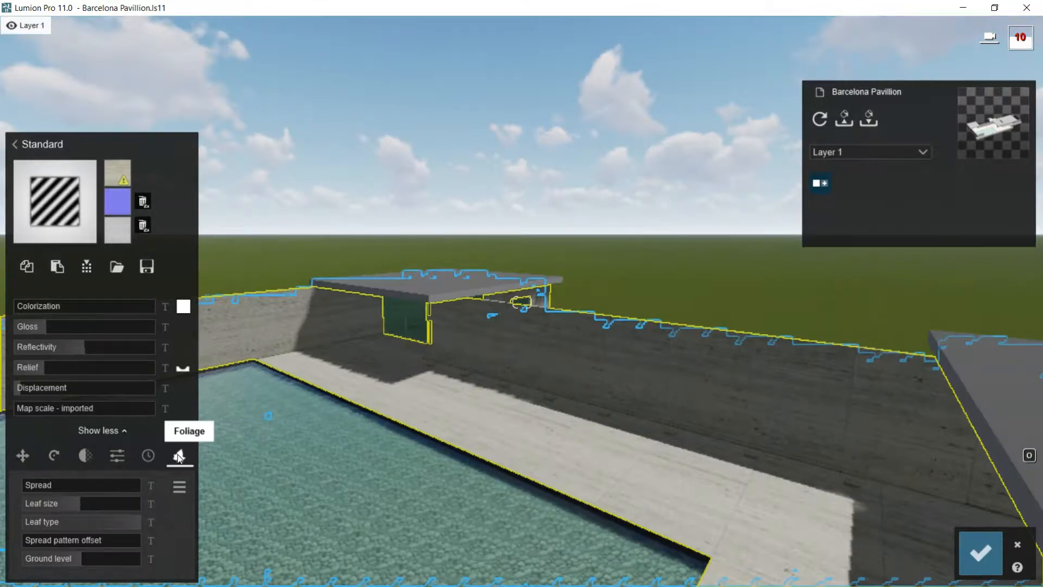
mouse_move(28, 487)
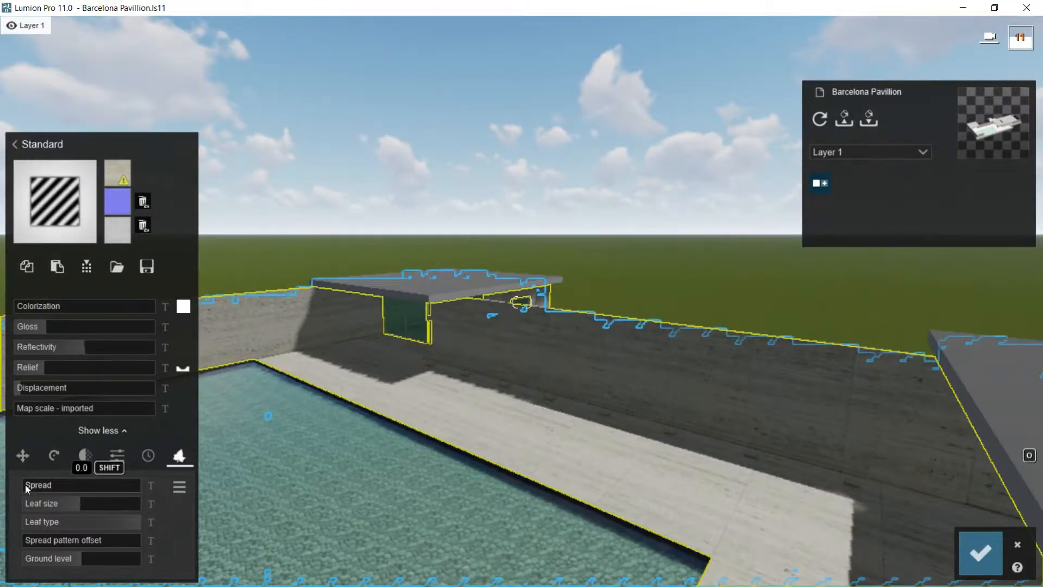
drag(25, 487, 59, 503)
mouse_move(77, 505)
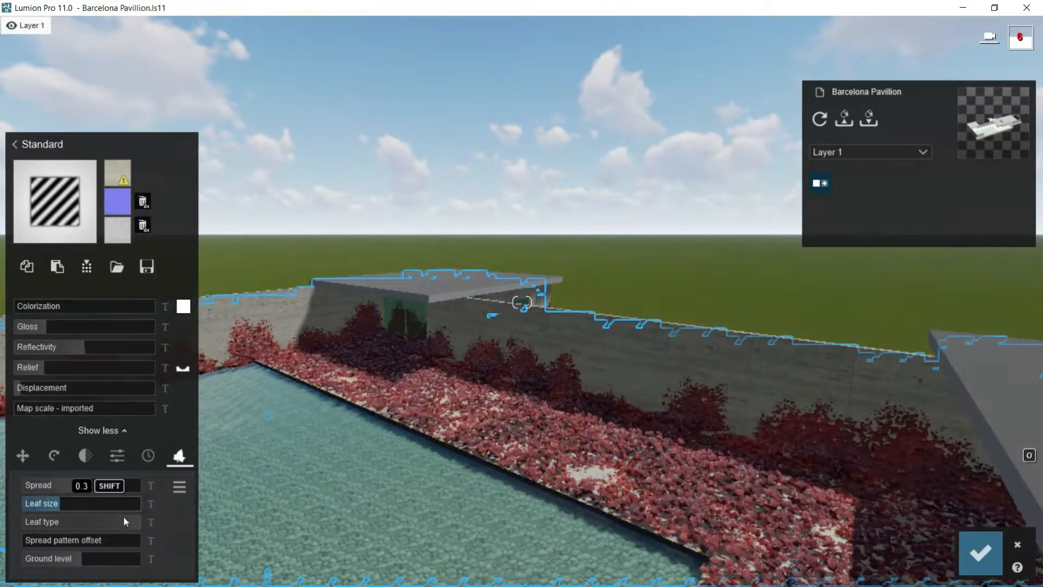
drag(115, 520, 24, 540)
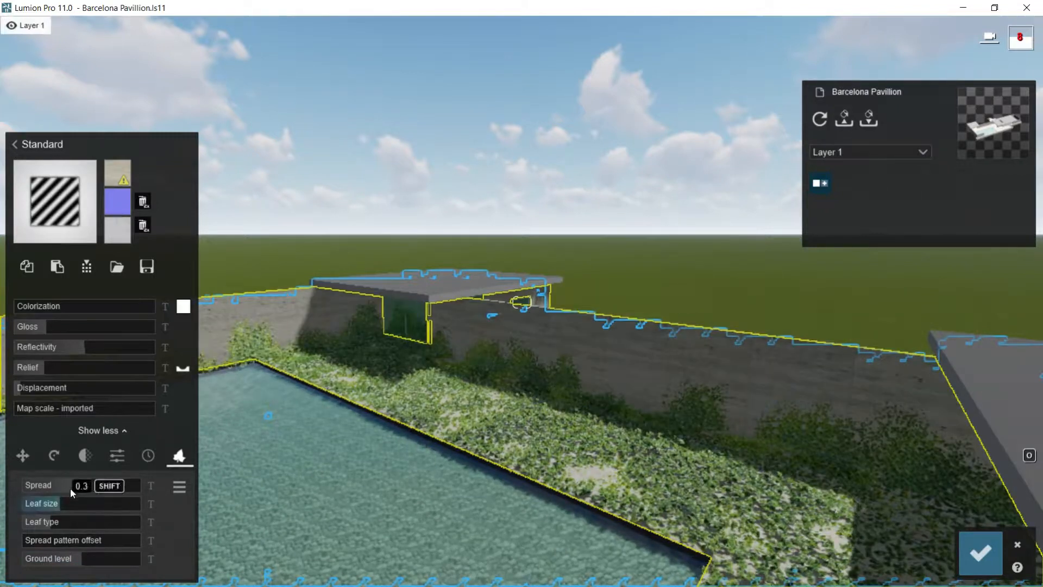
Step: Remove the foliage from the stone by reducing its spread to zero, save the change, and copy the stone material
drag(51, 484, 12, 486)
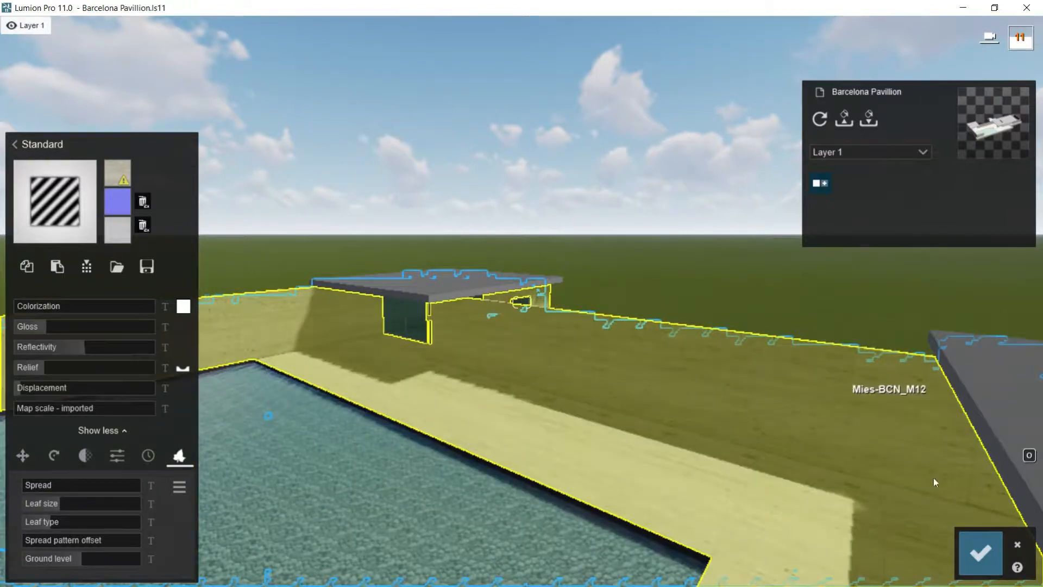
click(980, 553)
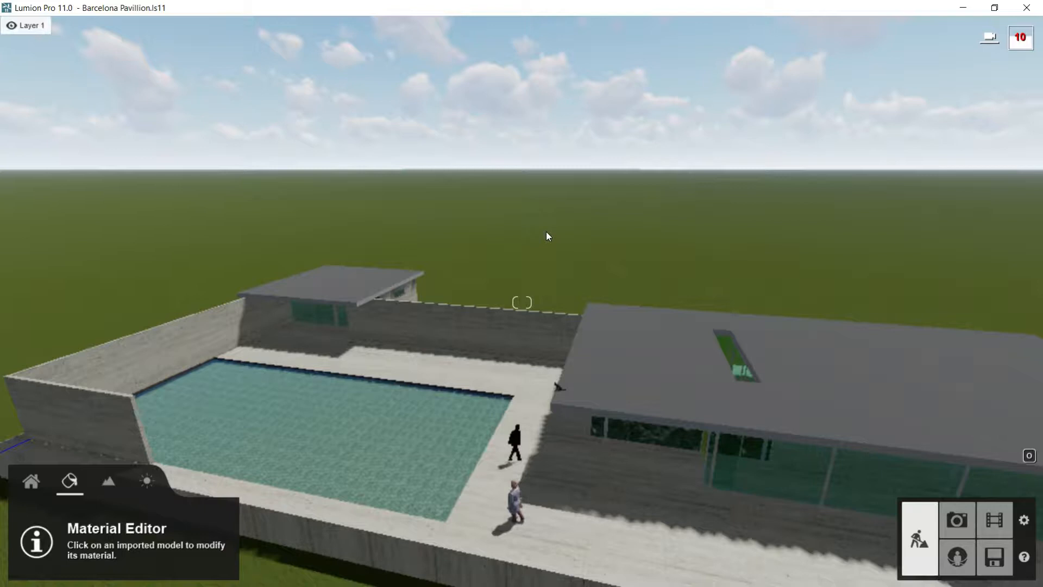
click(576, 475)
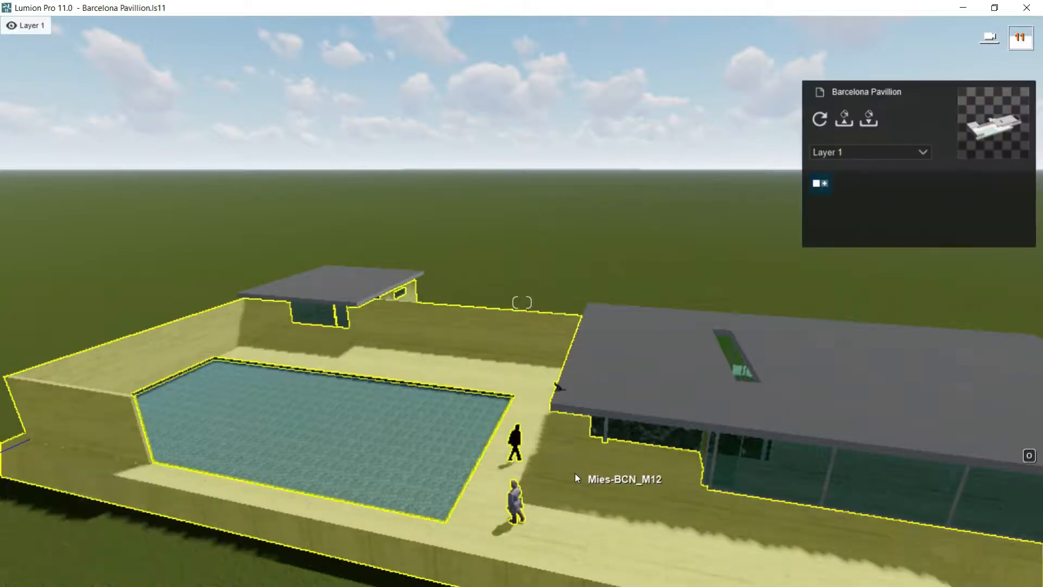
click(575, 474)
click(29, 269)
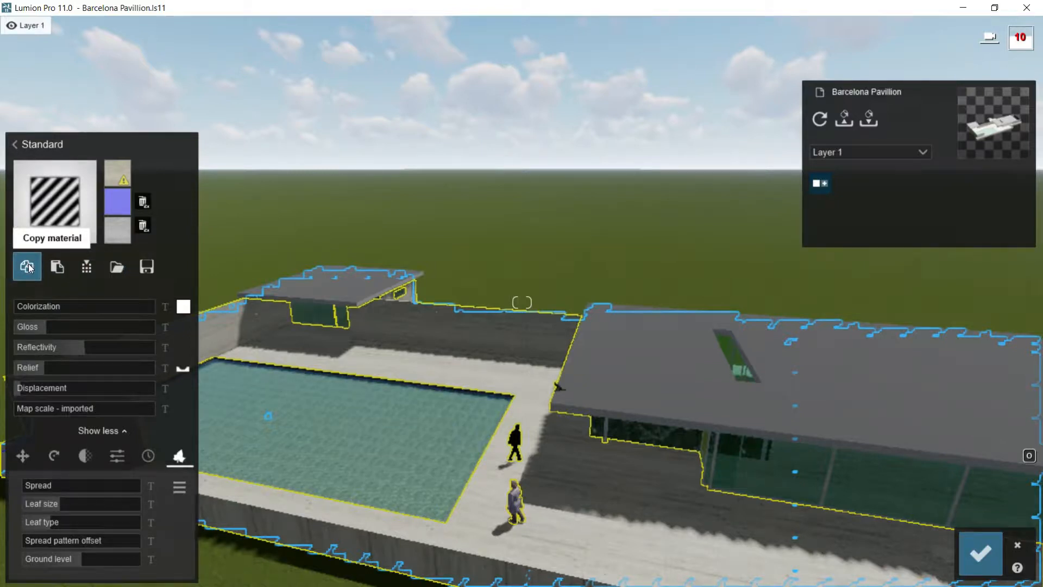
click(979, 550)
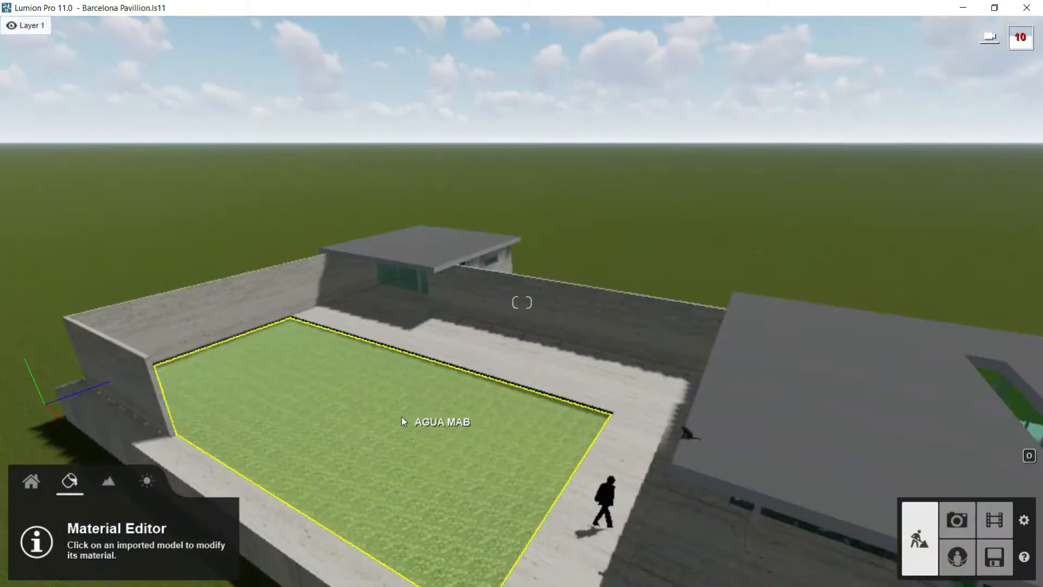
Step: Try pasting the copied stone material onto the pool water and check which texture maps it carries over
right_drag(413, 412, 412, 406)
key(w)
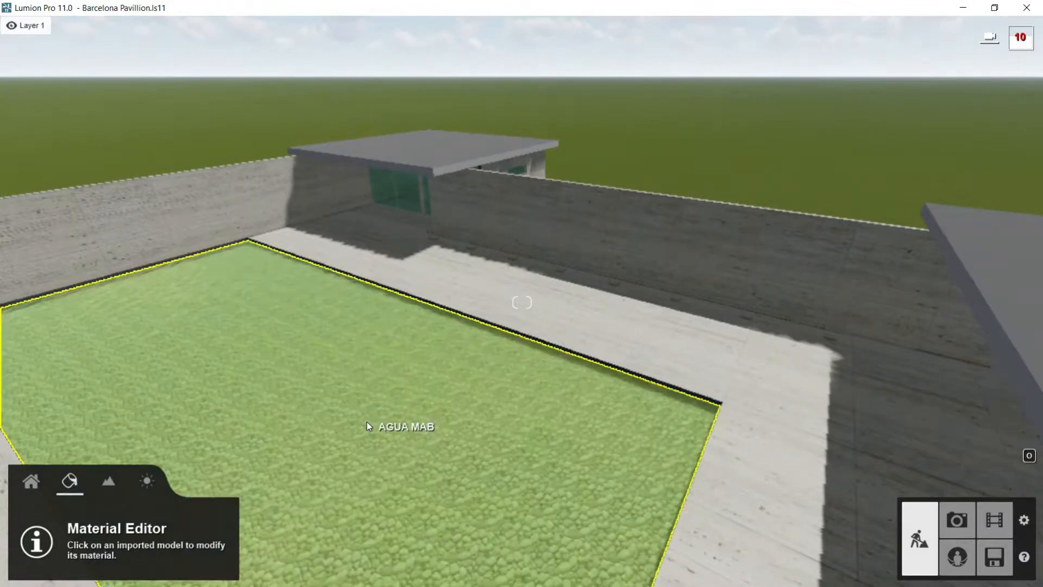
click(366, 426)
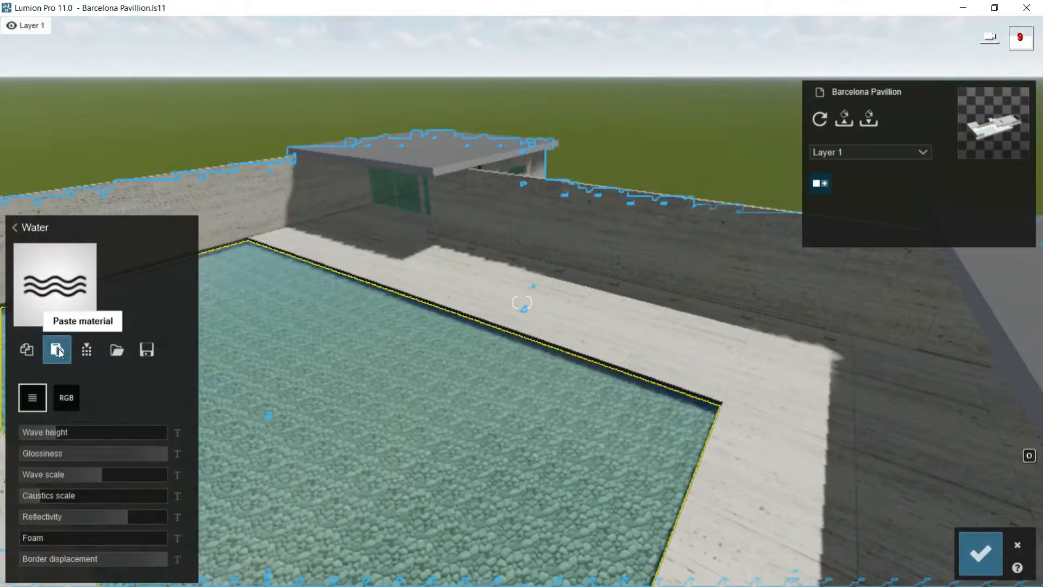
click(57, 349)
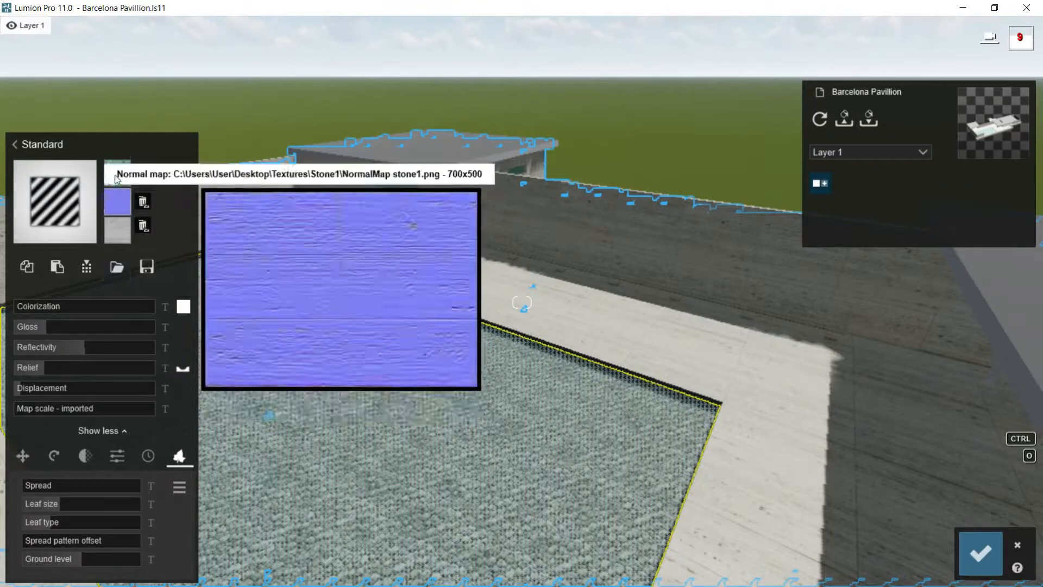
mouse_move(117, 179)
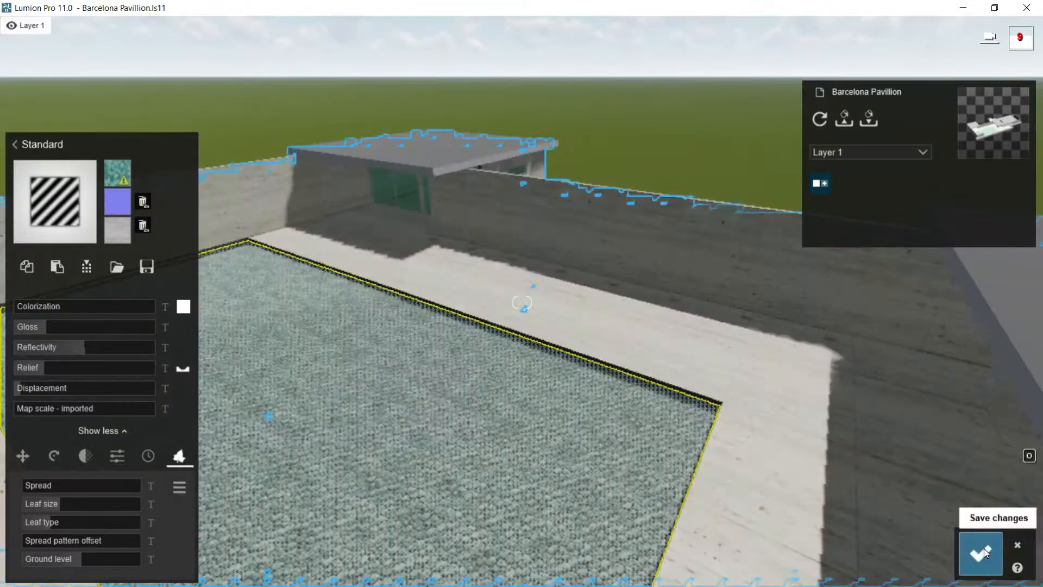
click(982, 552)
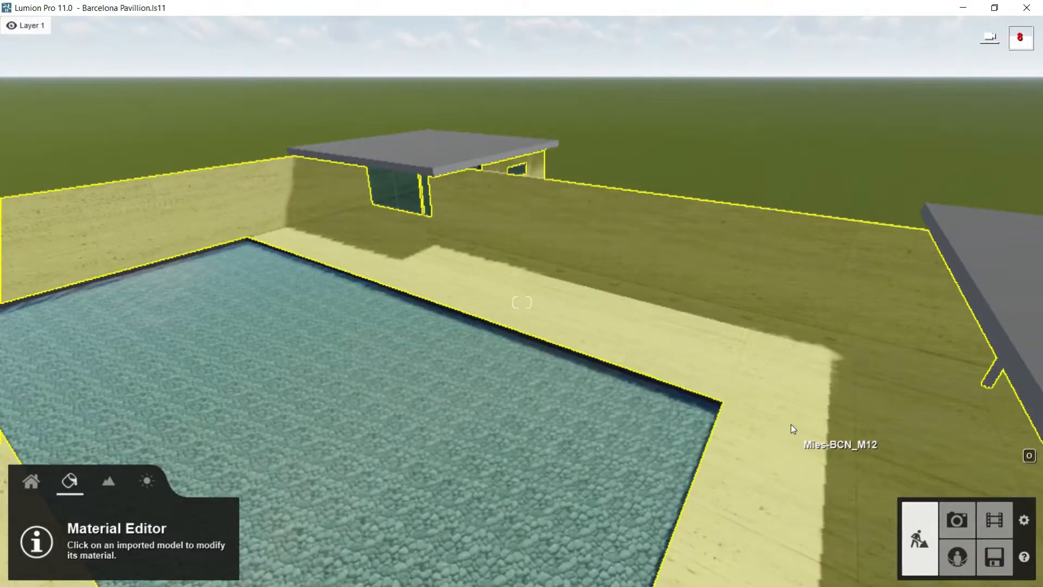
Step: Load "DiffuseMap stone1" from the Stone1 folder as the stone's color map and save the material changes
click(783, 281)
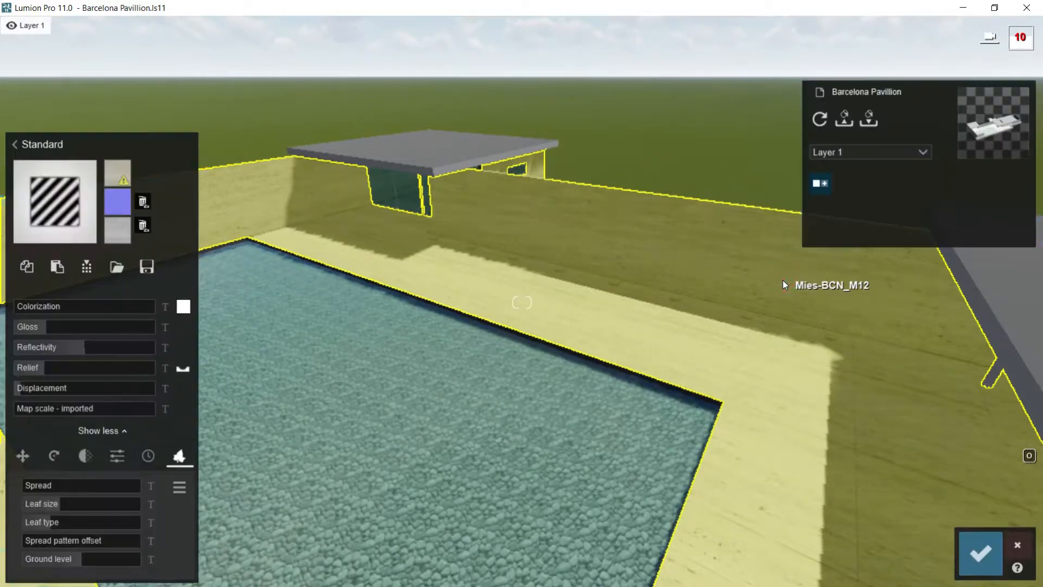
mouse_move(124, 182)
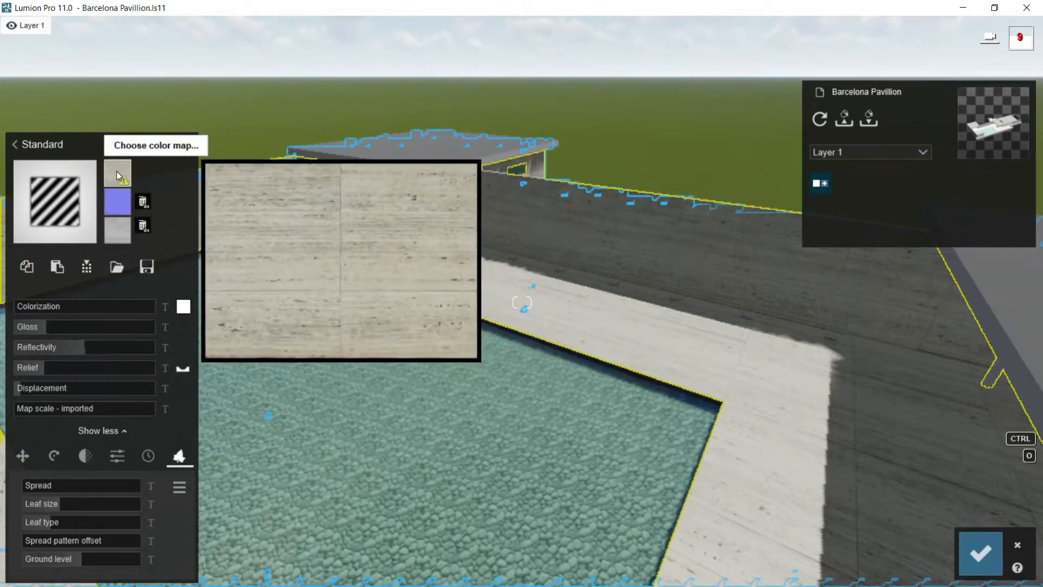
click(118, 174)
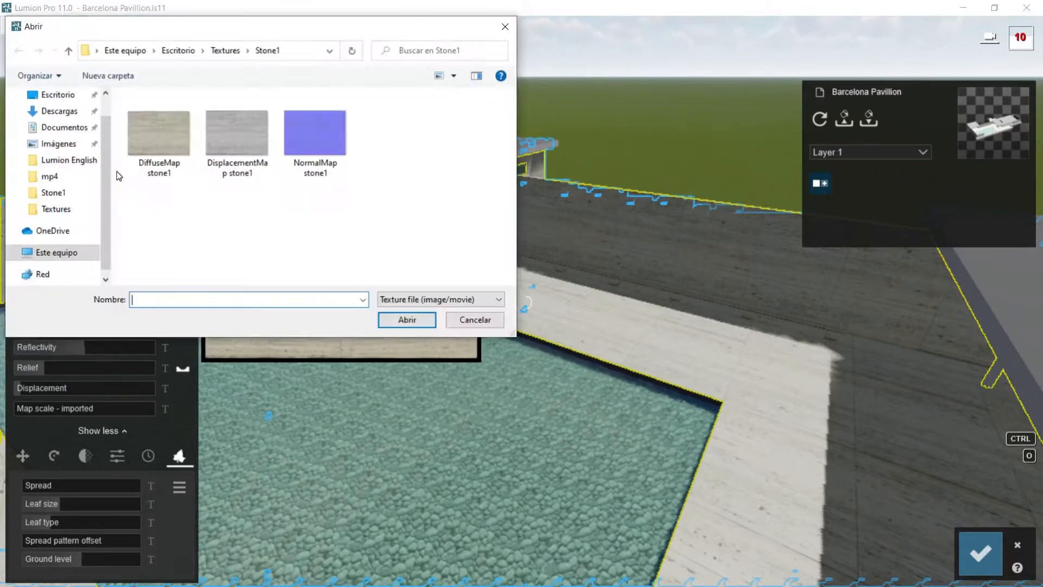
double_click(151, 133)
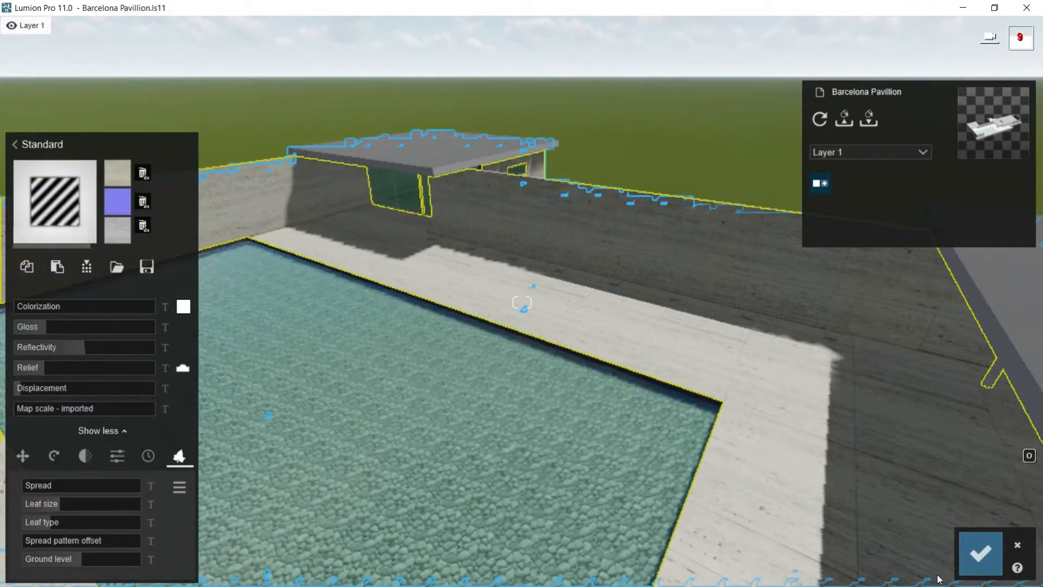
click(981, 553)
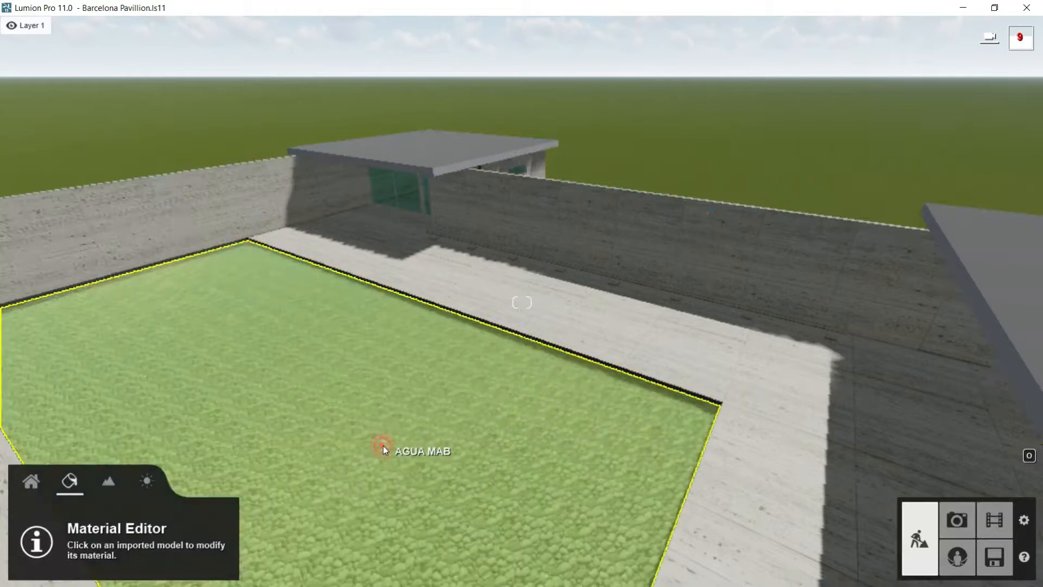
Step: Try pasting the stone material with its own color map onto the pool water, and cancel the change
click(383, 445)
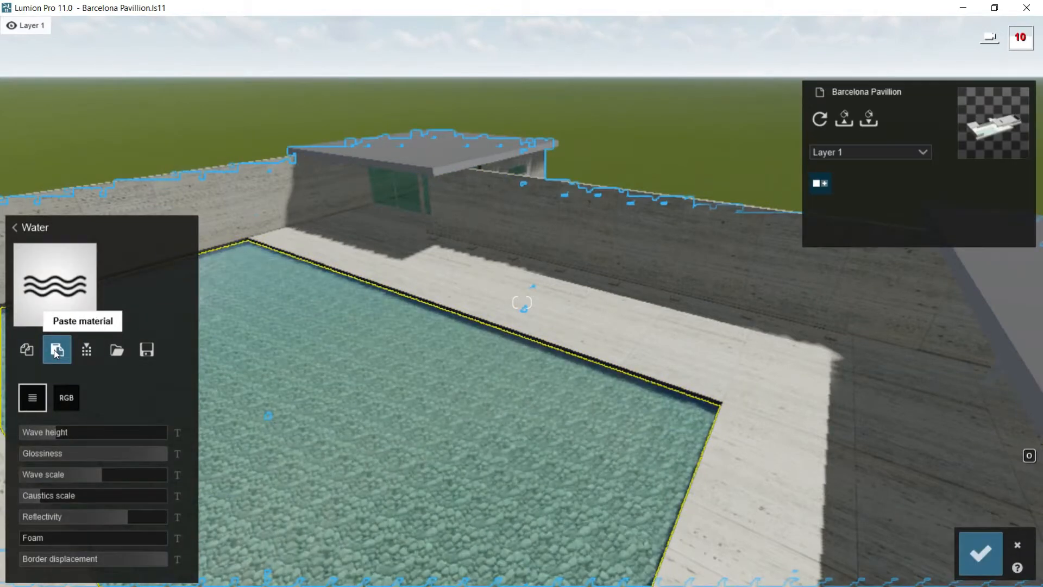
click(56, 352)
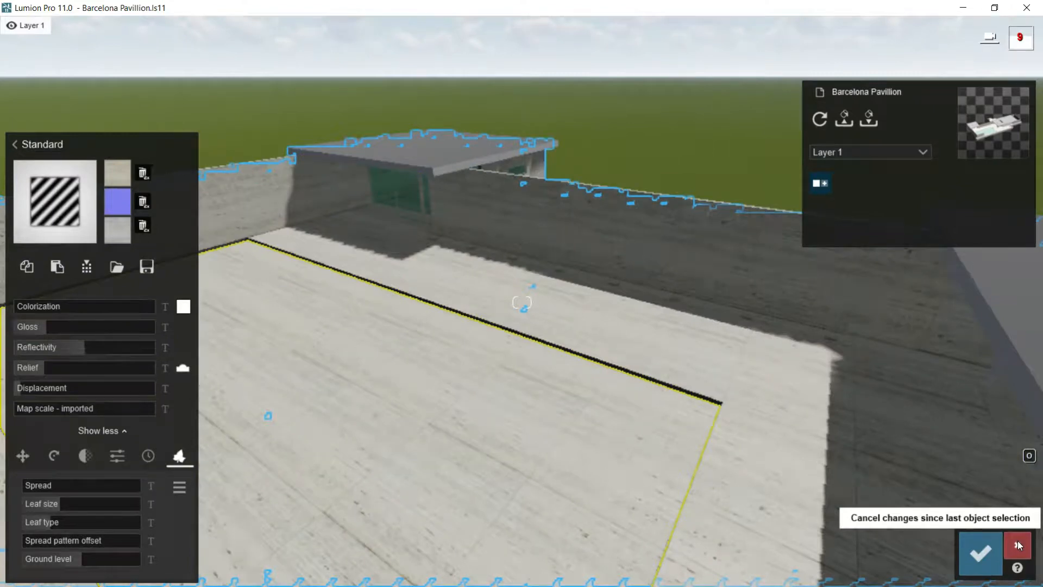
click(1018, 545)
Step: Save the stone to the custom materials as "stone Barcelona Pavillion", view it in the material library, and keep the changes
click(776, 340)
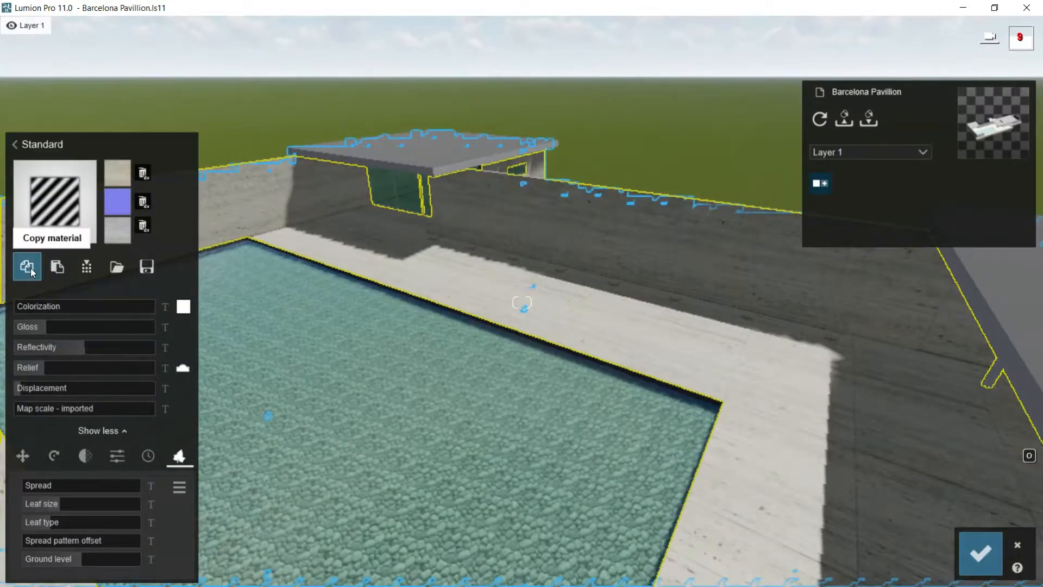
click(88, 269)
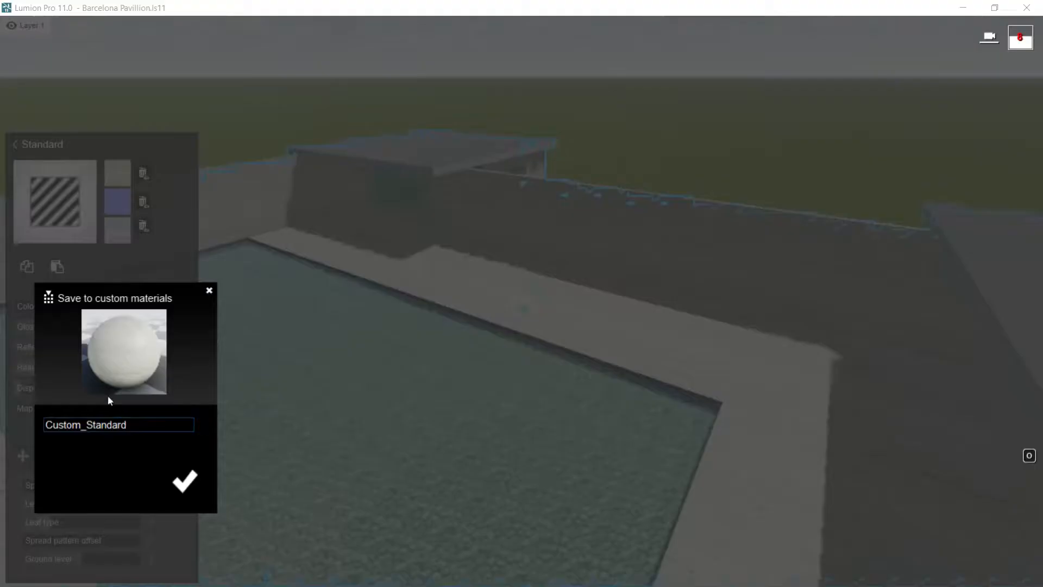
click(136, 424)
text(stone Barcelona Pavillion)
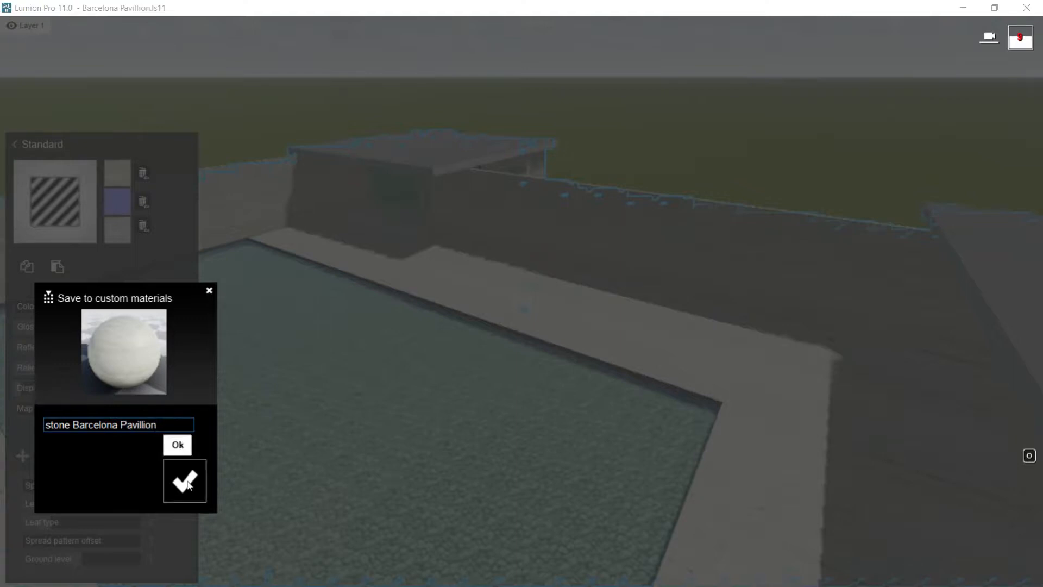
click(184, 481)
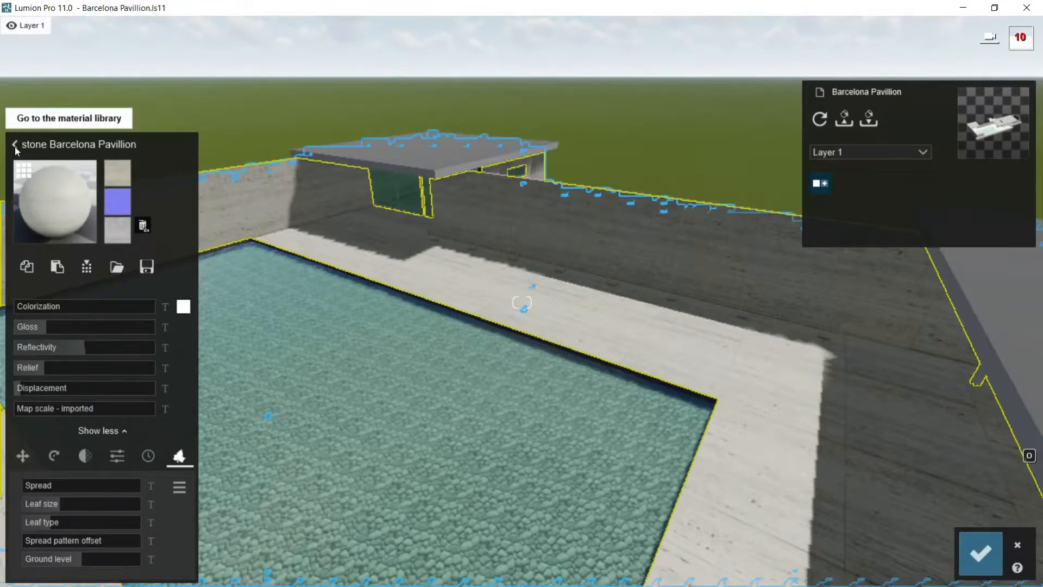
click(15, 145)
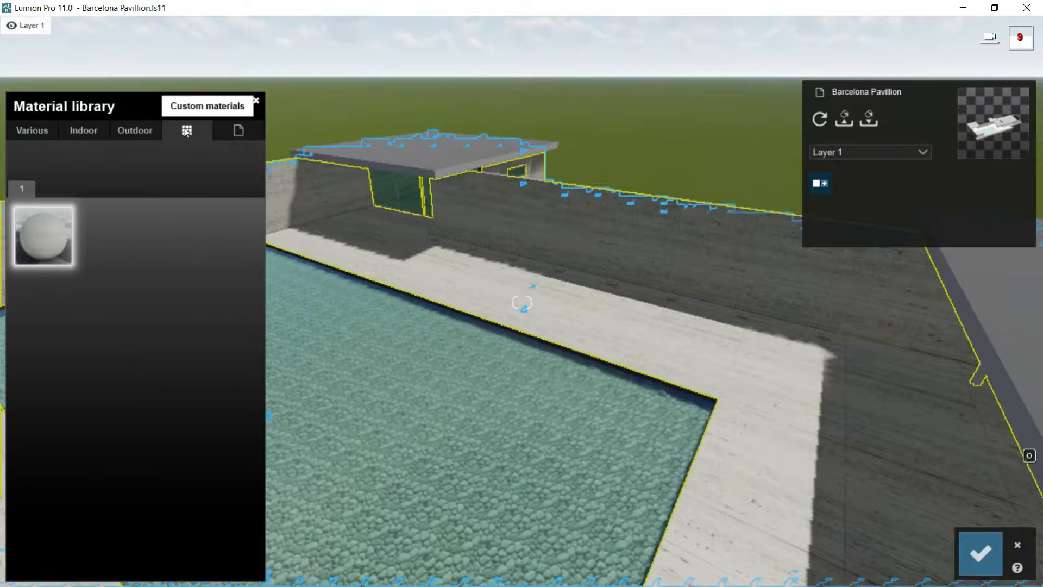
click(980, 554)
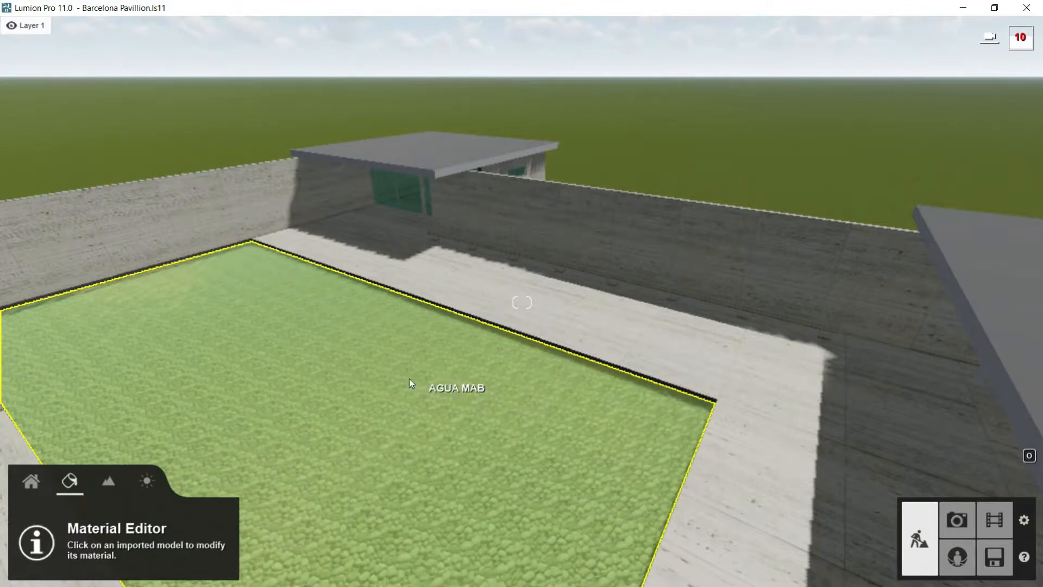
Step: Try the saved custom stone material on the pool water from the material library, and cancel the change
click(261, 337)
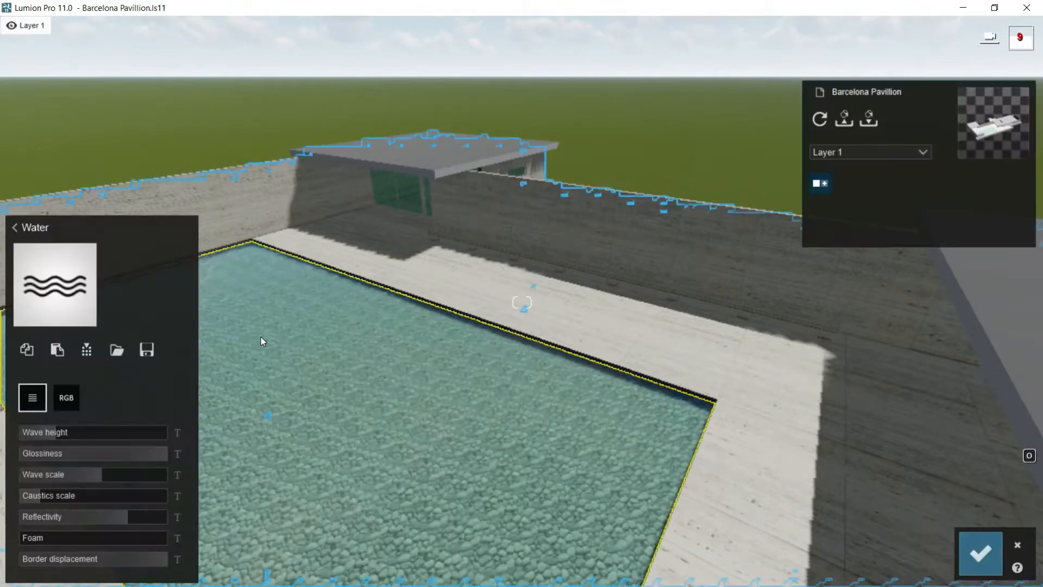
click(21, 234)
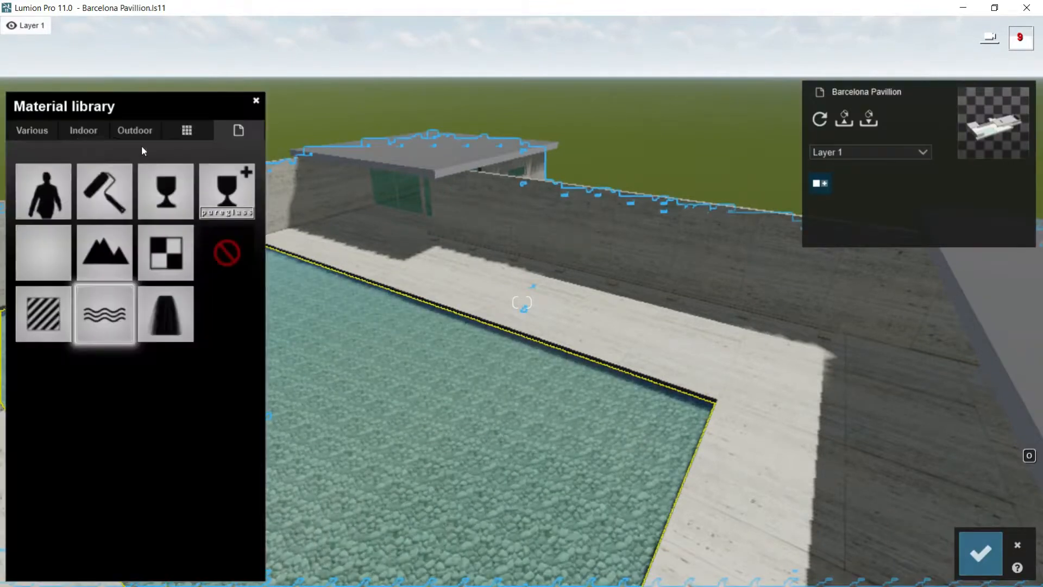
click(187, 131)
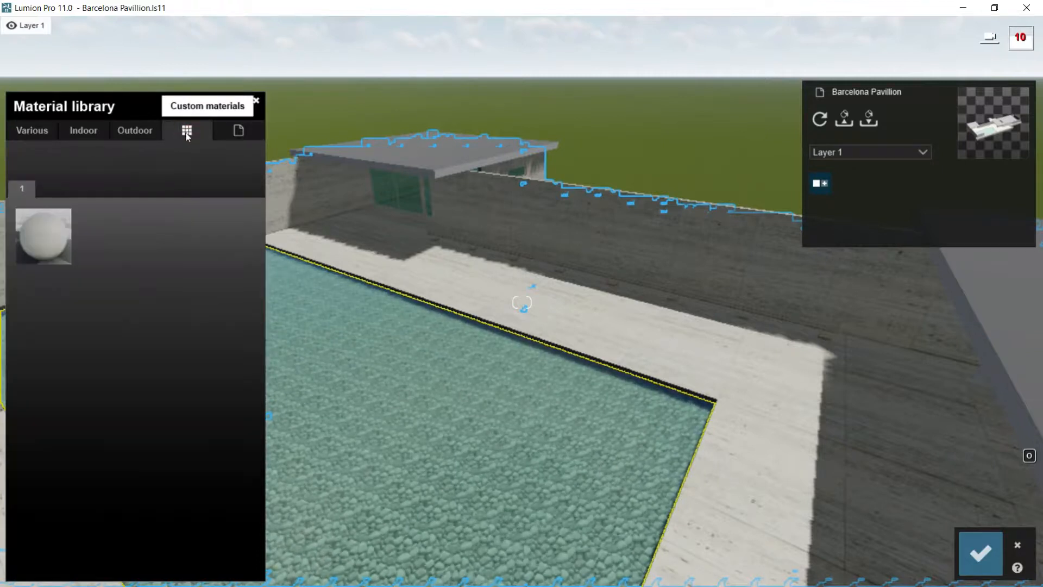
click(45, 230)
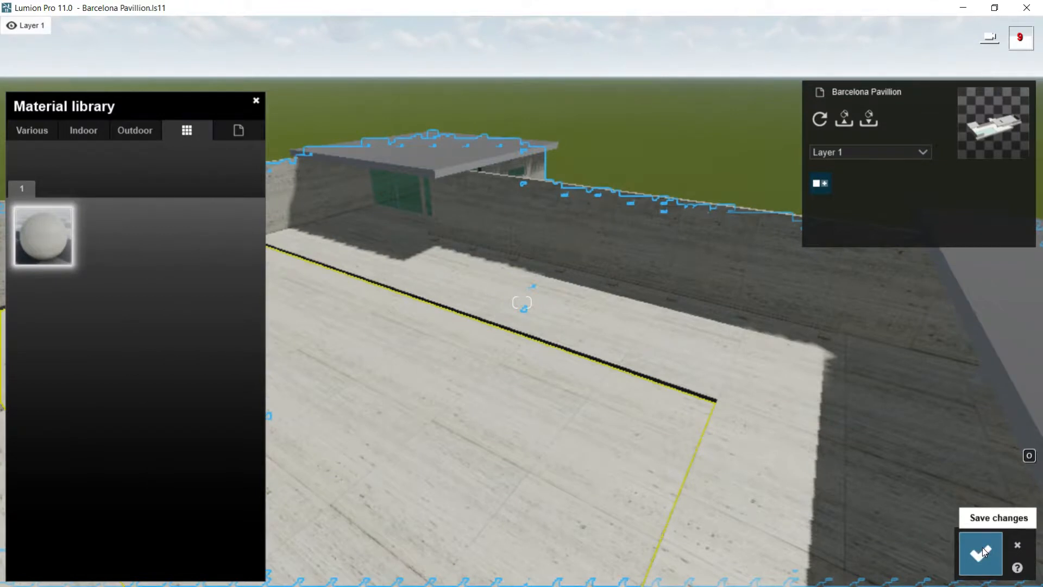
click(1018, 546)
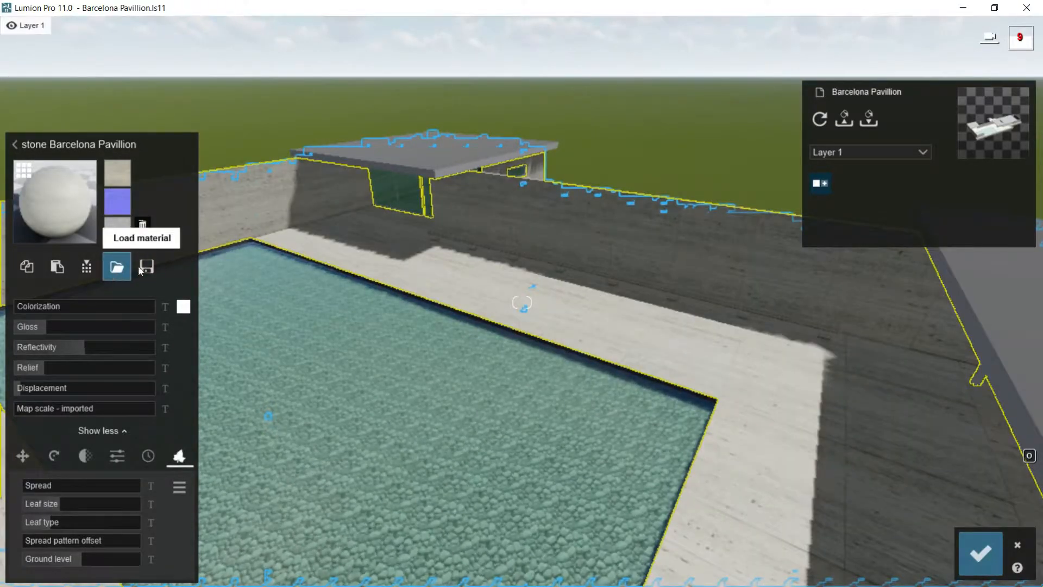
Step: Save the stone as a Lumion material file named "stone" in the Stone1 folder, and open the load option for material files
click(145, 268)
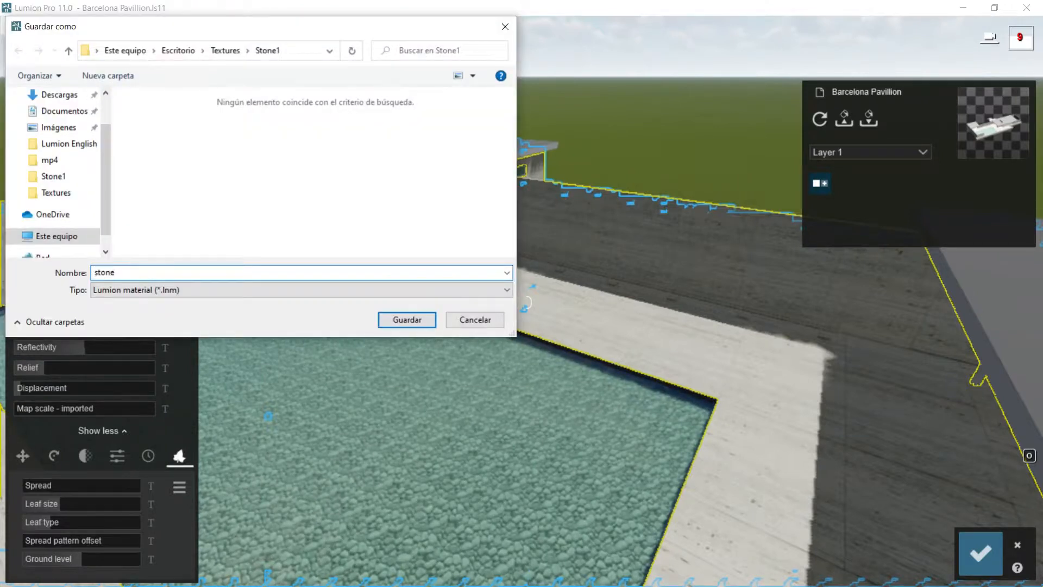
text(stone)
click(405, 317)
click(117, 270)
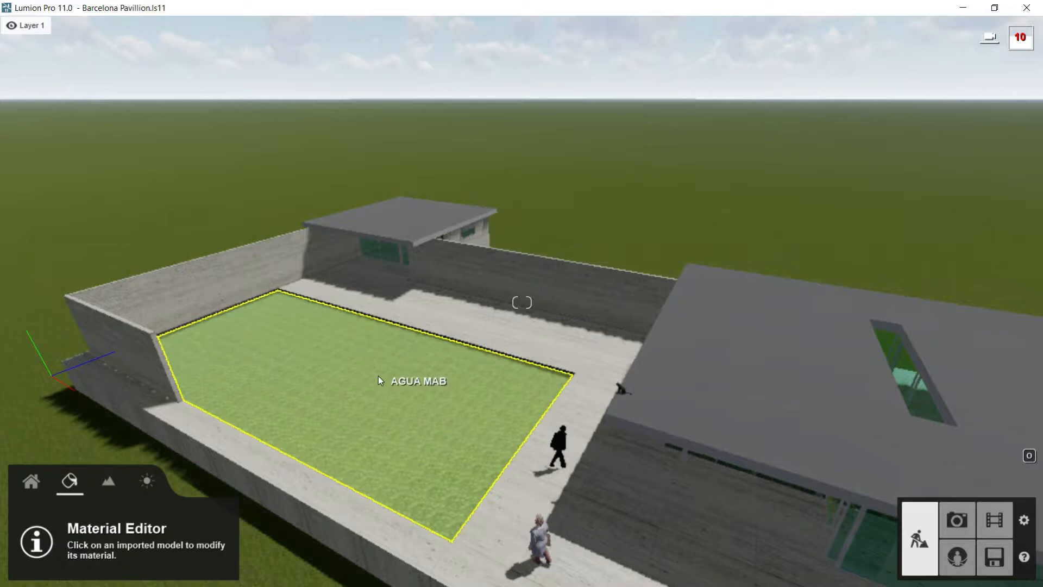
Step: Open the pool water's material in the material library and browse the New, Various and Indoor categories
scroll(377, 375, up, 2)
scroll(363, 373, up, 2)
right_drag(363, 374, 435, 371)
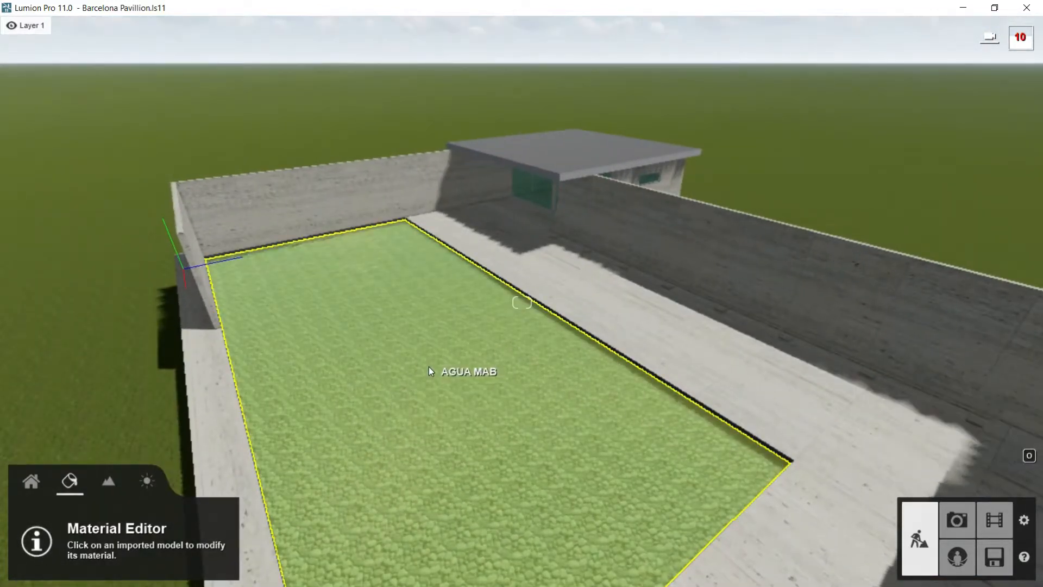
click(428, 367)
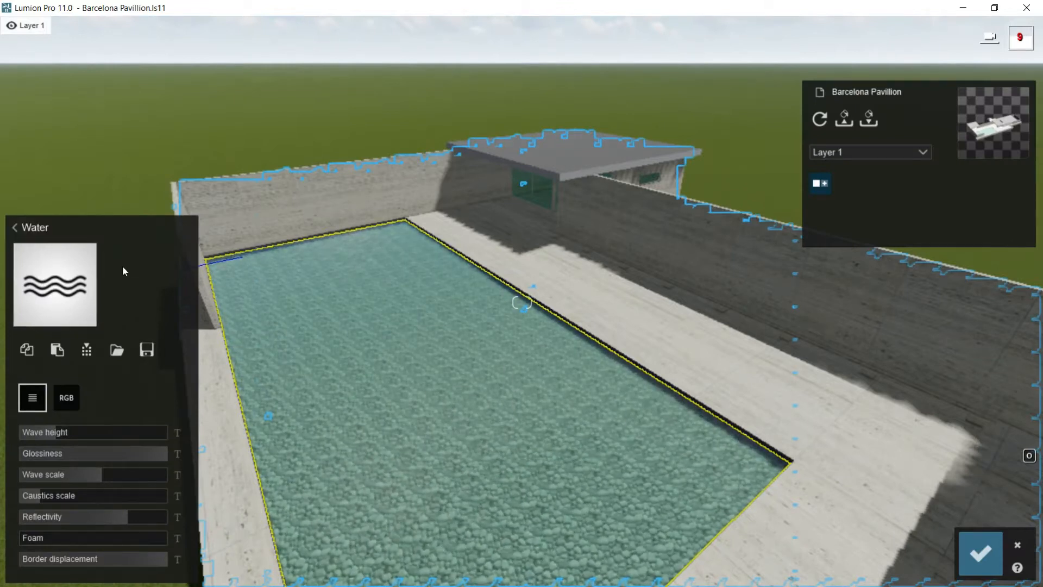
click(15, 228)
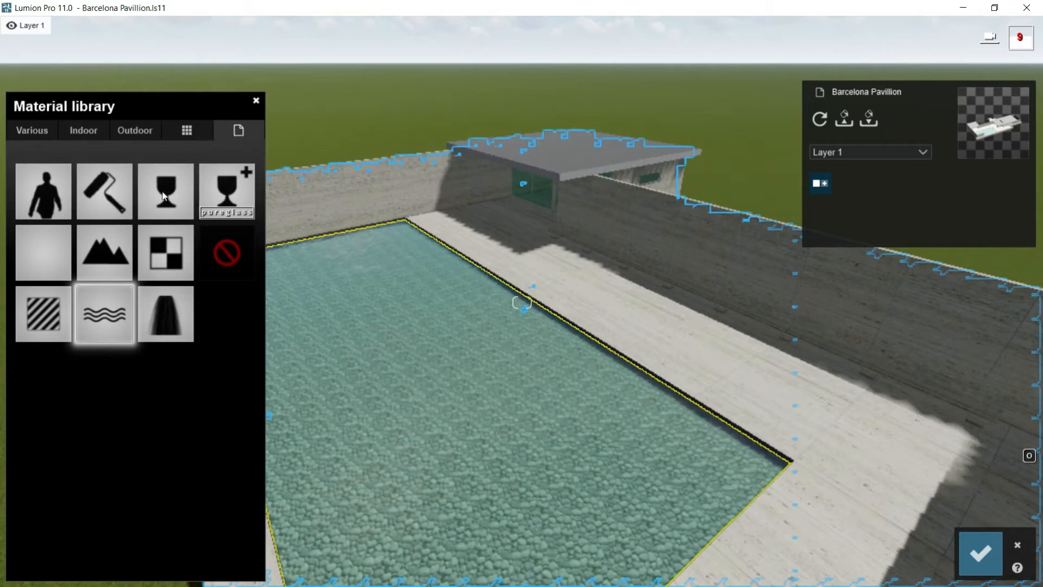
click(34, 131)
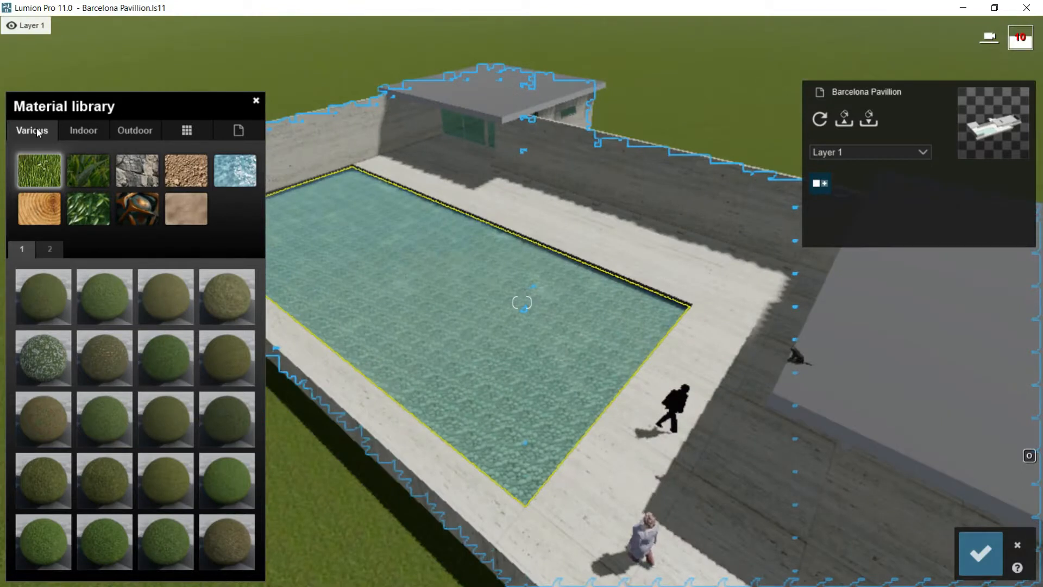
click(85, 131)
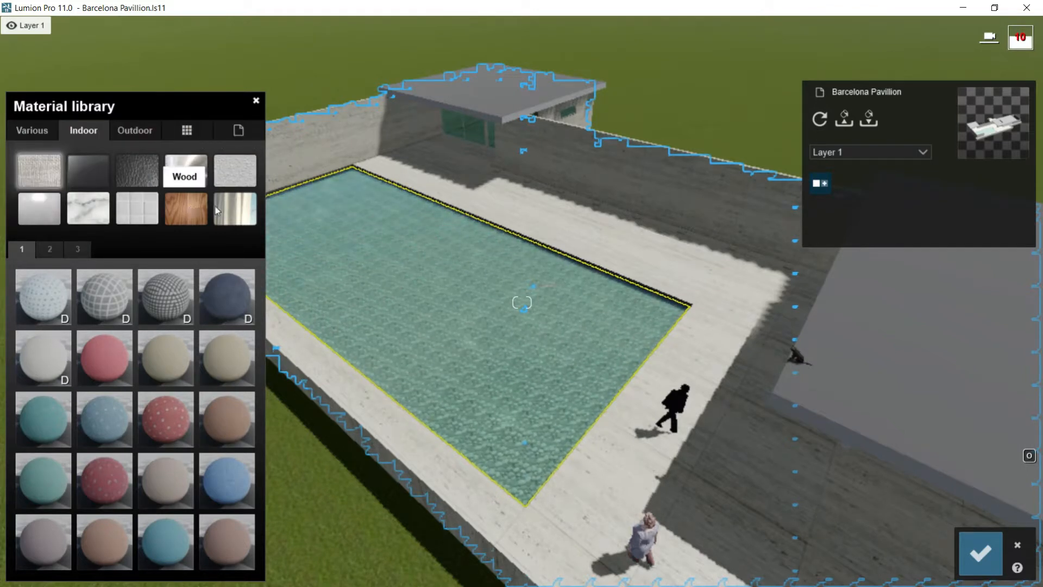
Step: Try the Indoor material Evermotion Stone 001 2048 on the pool surface, preview its maps, and return to the material library
click(89, 208)
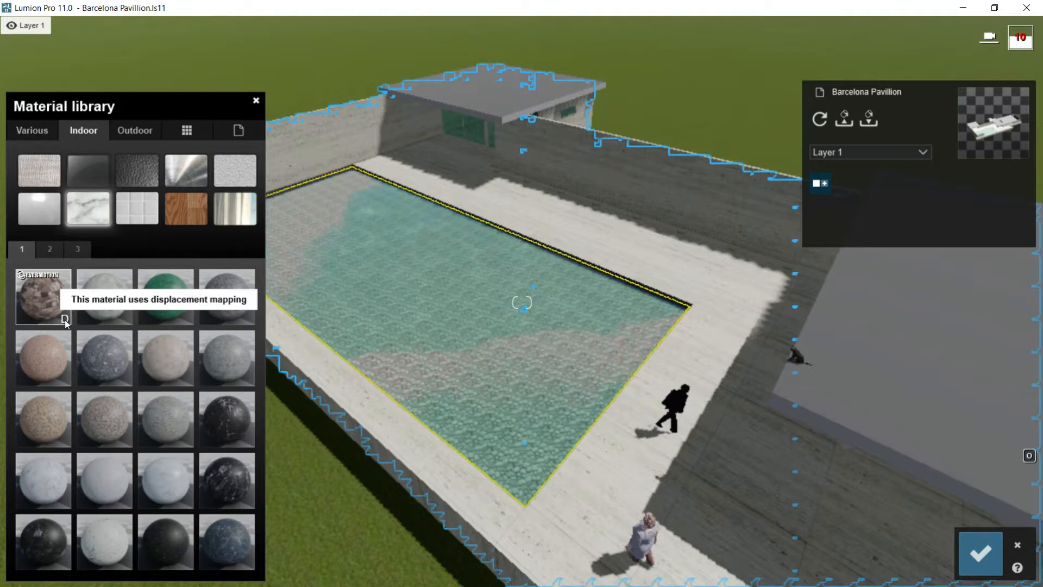
click(45, 295)
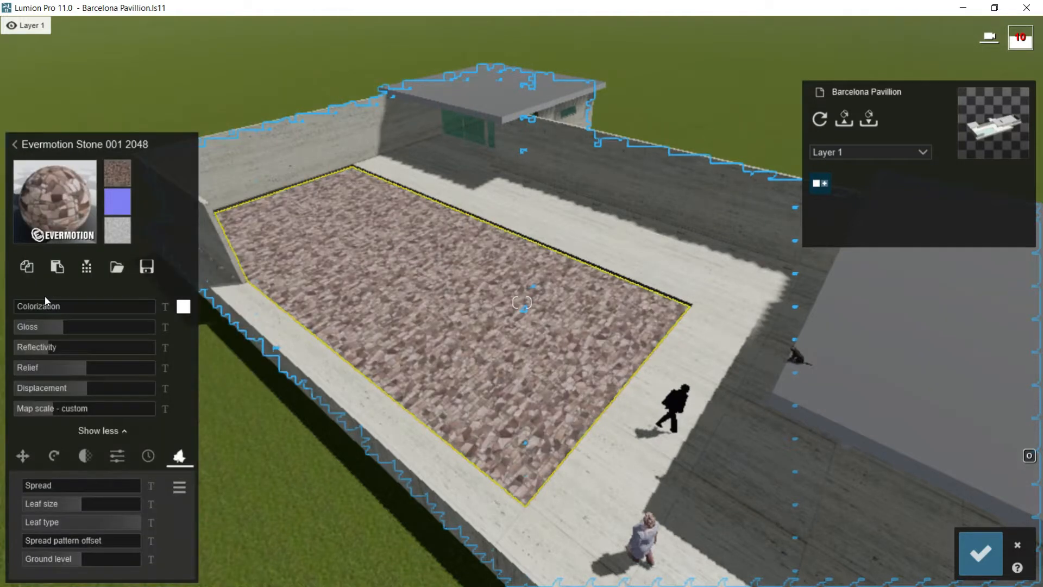
mouse_move(119, 179)
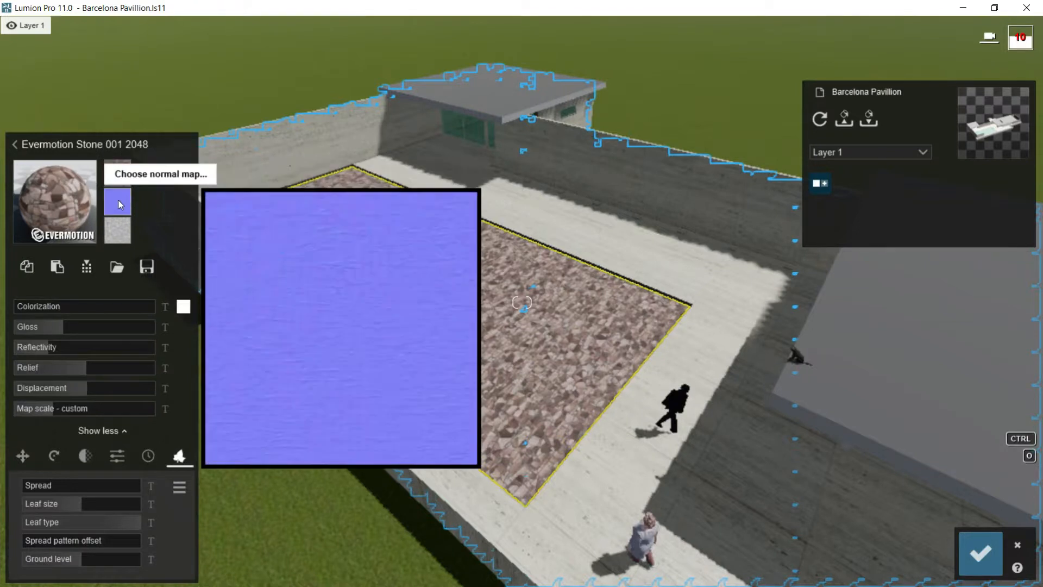
mouse_move(115, 233)
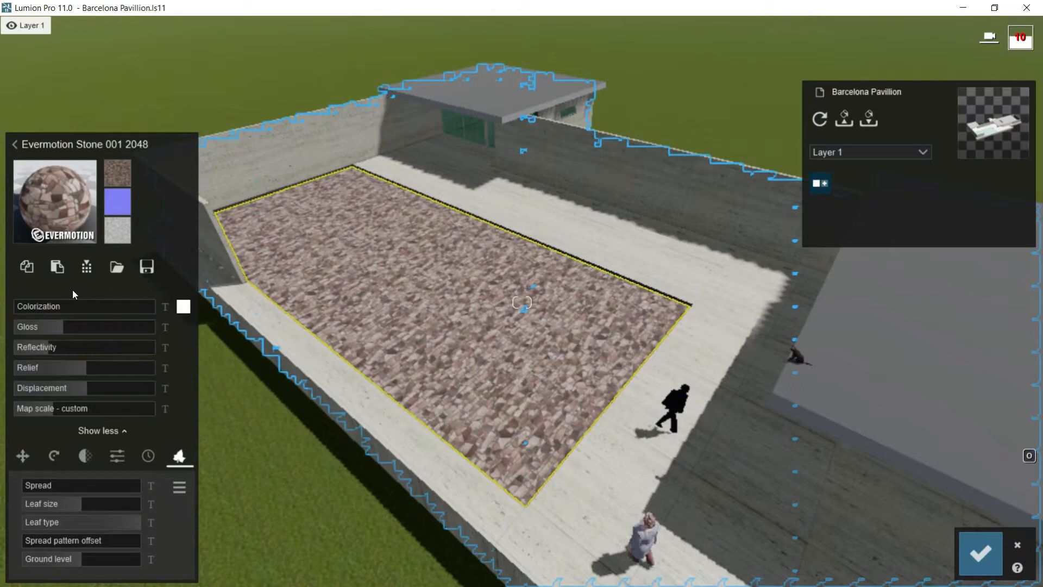
click(14, 144)
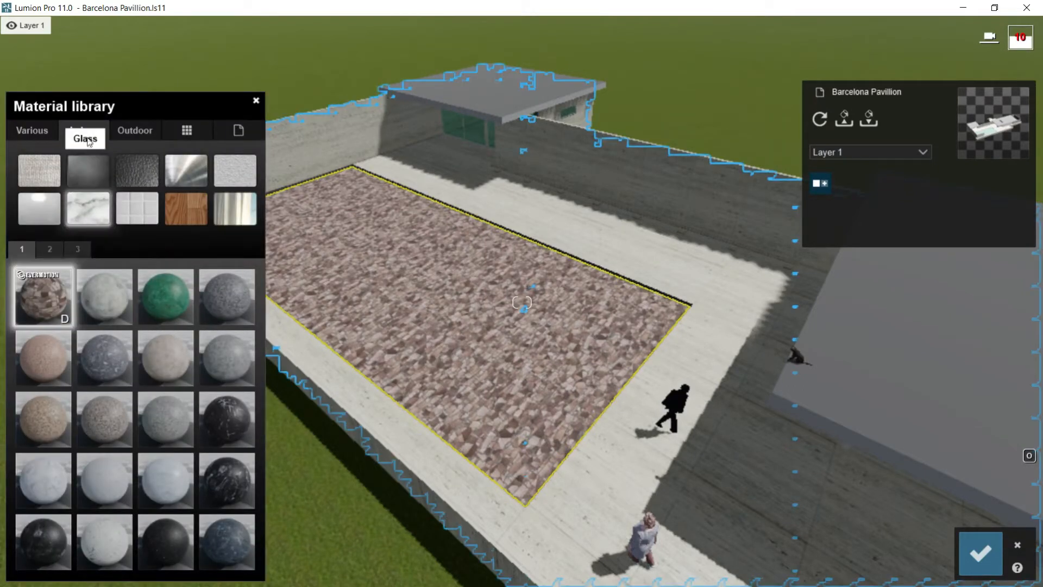
Step: Browse the material library's Outdoor, custom and New categories, checking the saved stone material
click(132, 128)
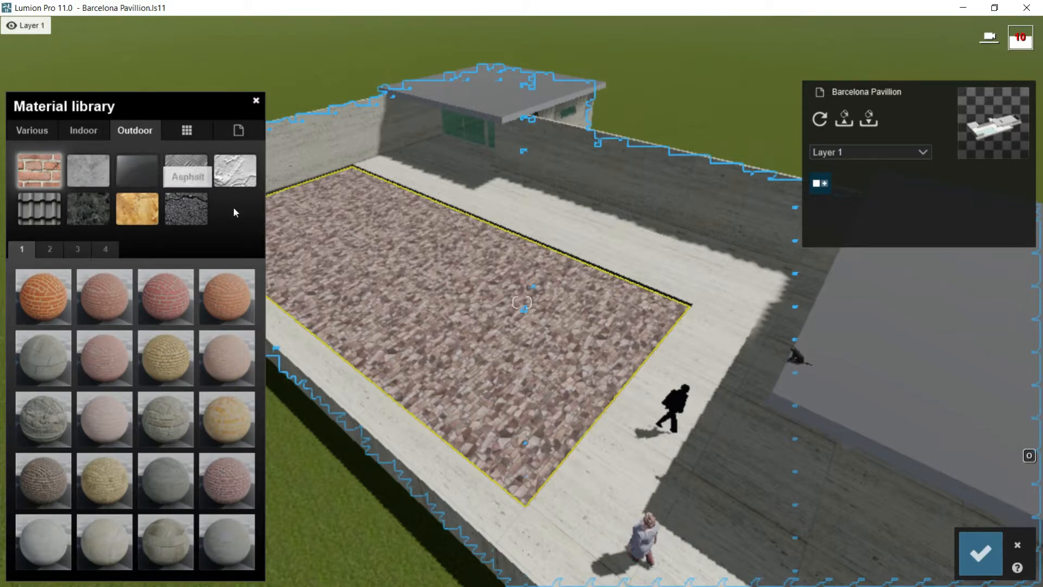
click(186, 130)
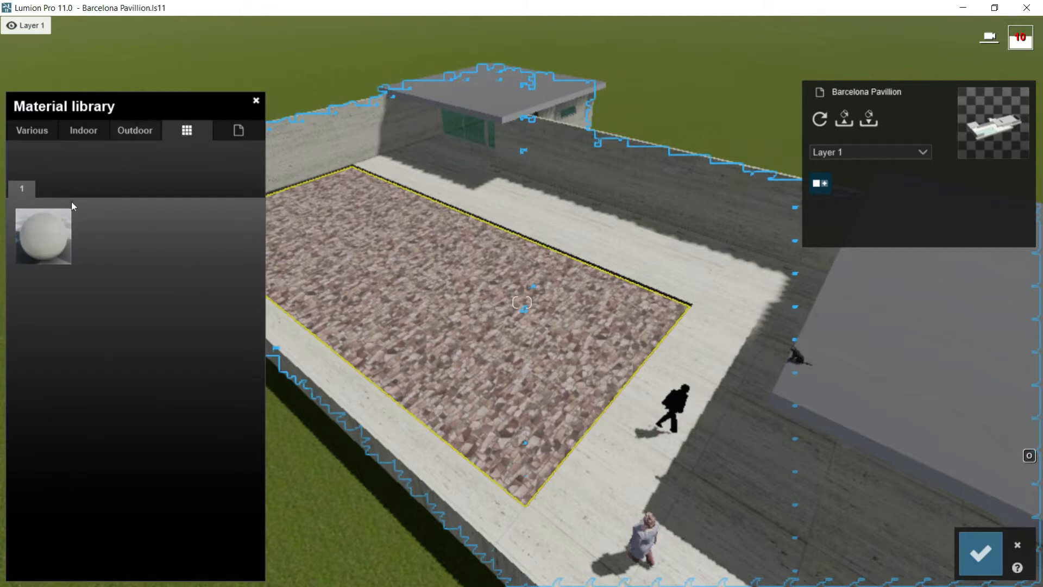
mouse_move(59, 236)
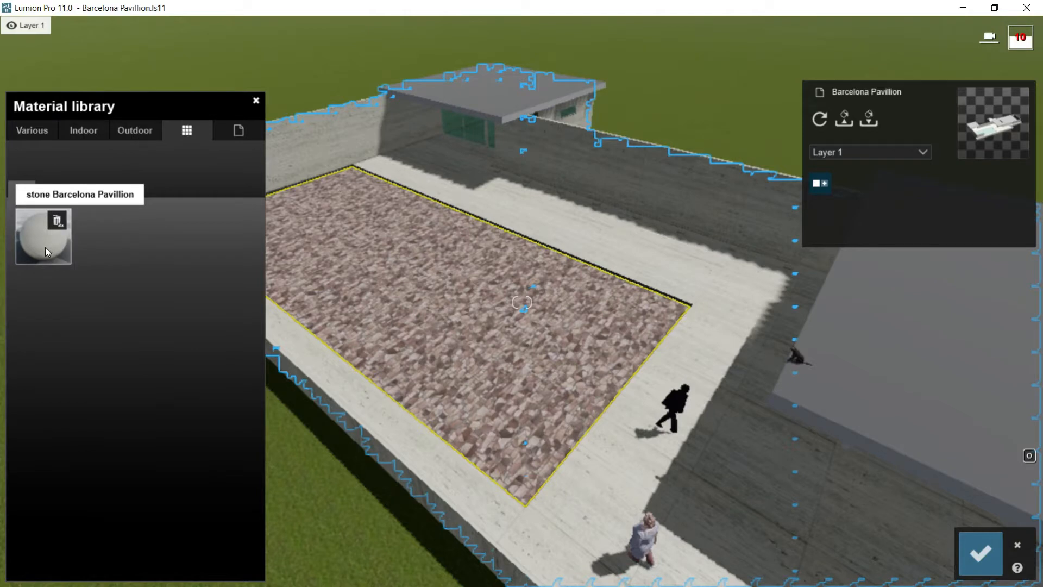
click(237, 132)
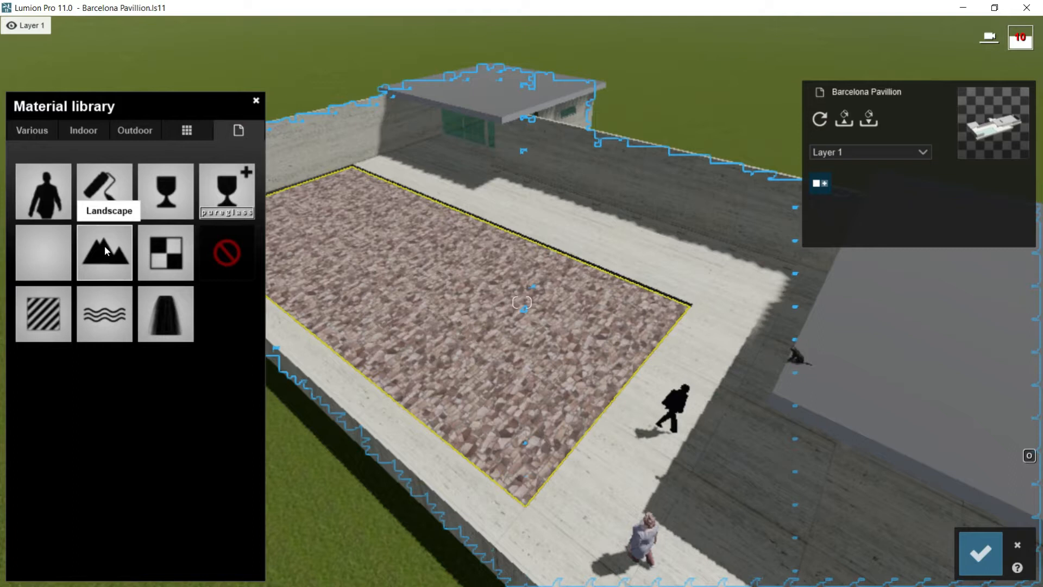
Step: Compare water presets such as Azure Pool and Clear Lake on the pool, apply Blue Lake, and save the changes
click(43, 134)
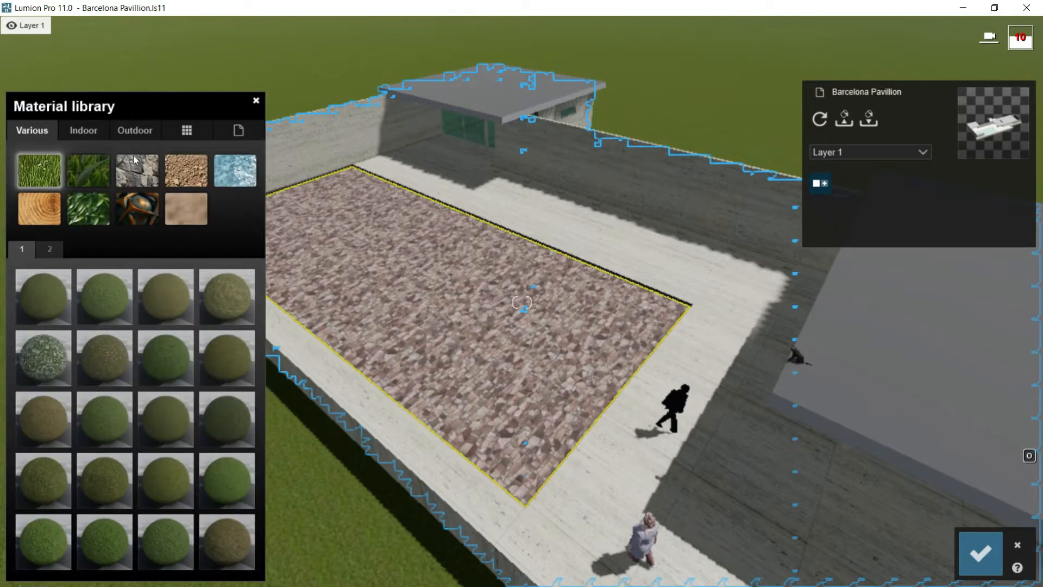
click(246, 173)
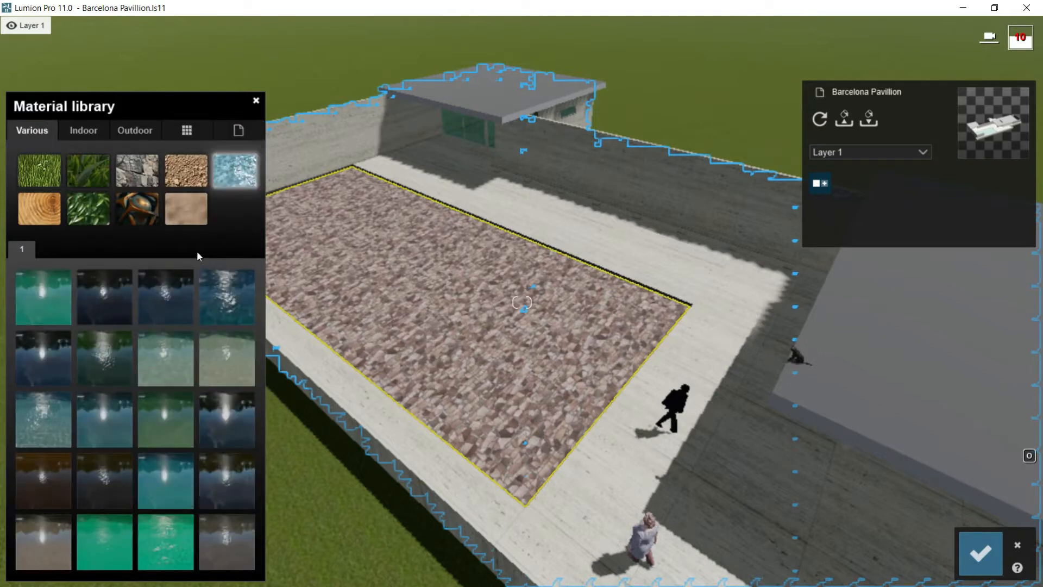
click(53, 296)
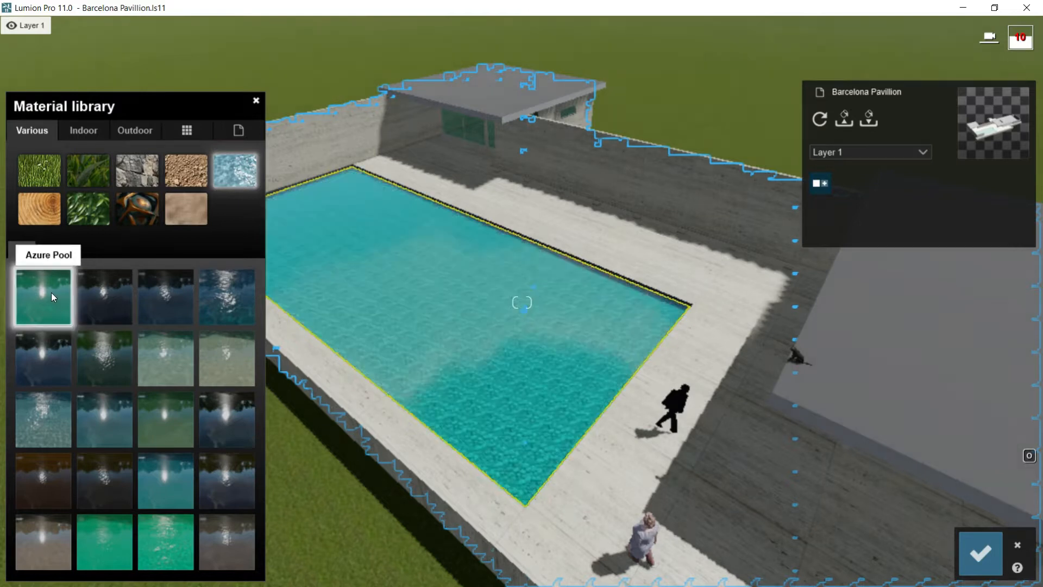
click(104, 290)
click(166, 293)
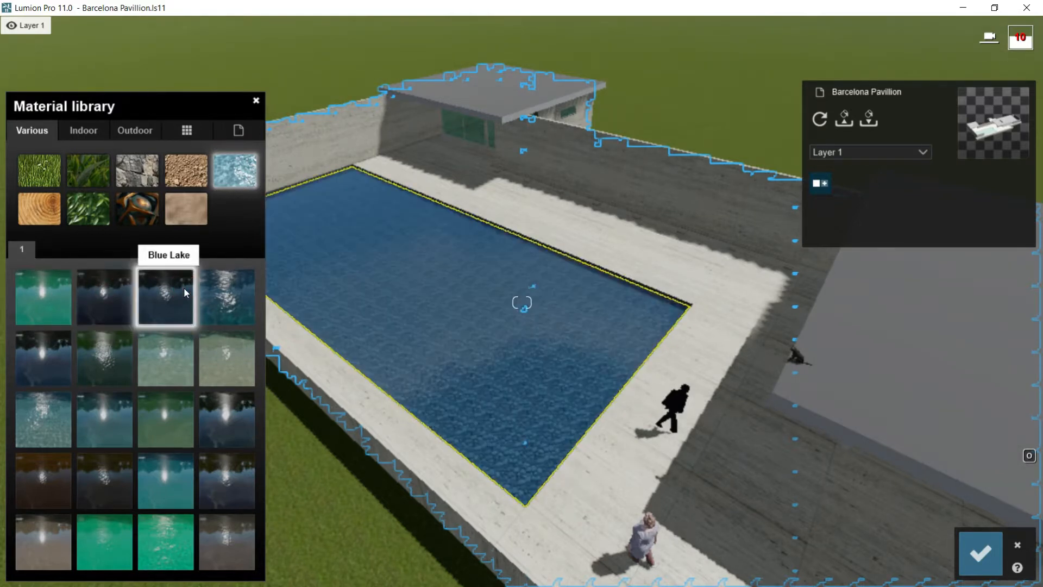
click(234, 295)
click(227, 341)
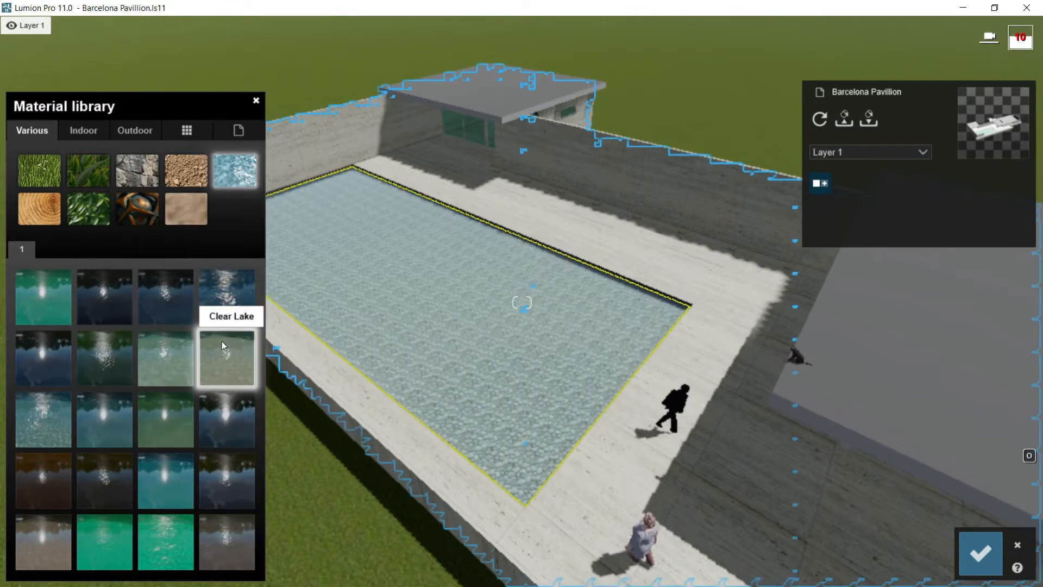
click(164, 301)
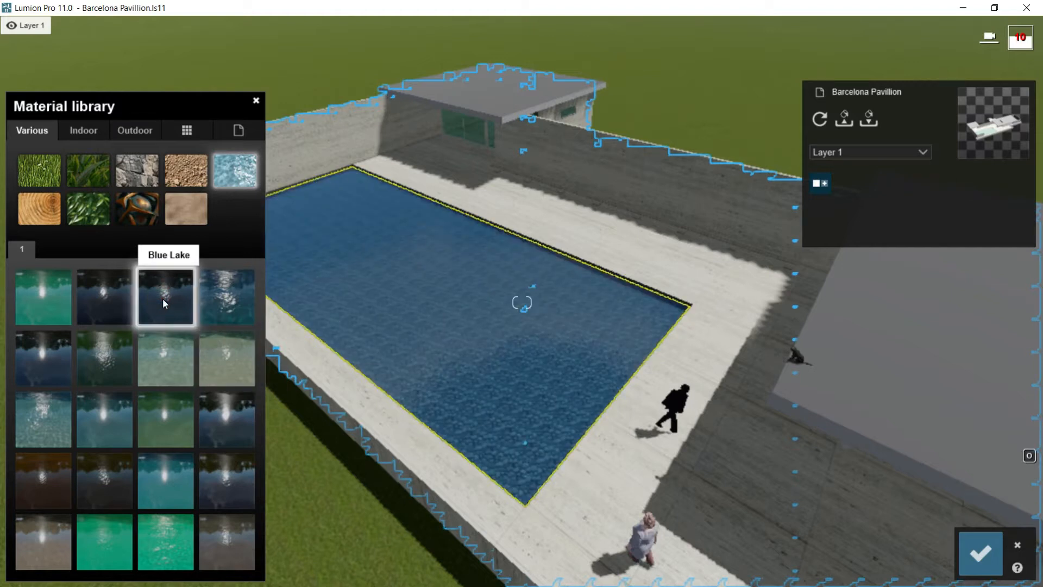
click(162, 298)
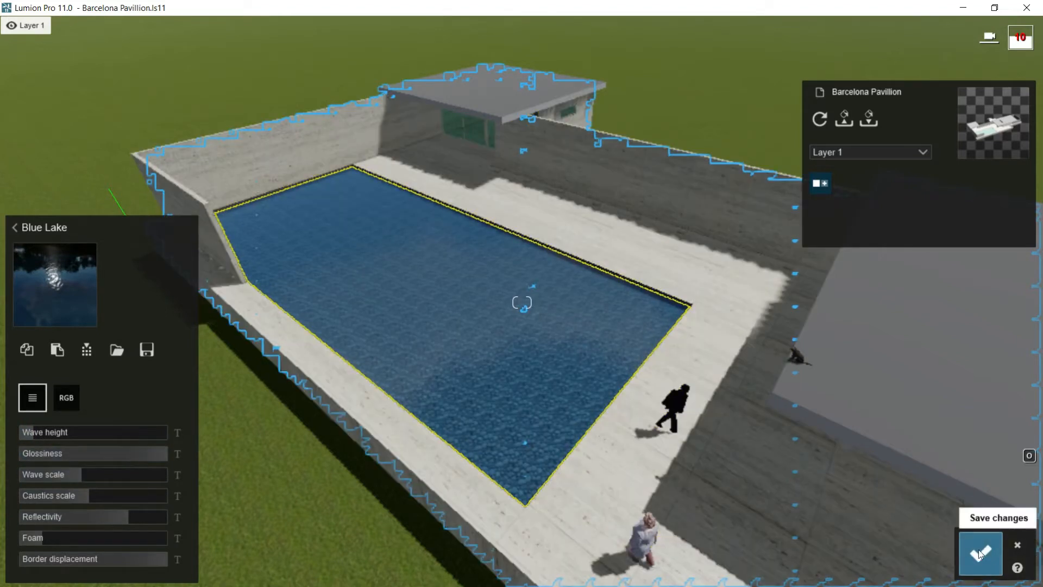
click(981, 553)
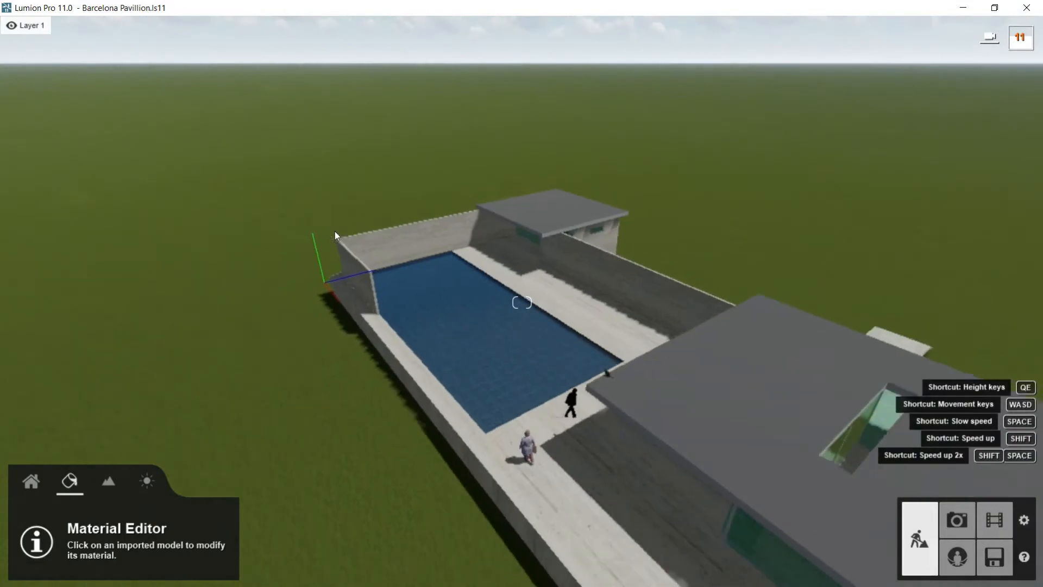
key(s)
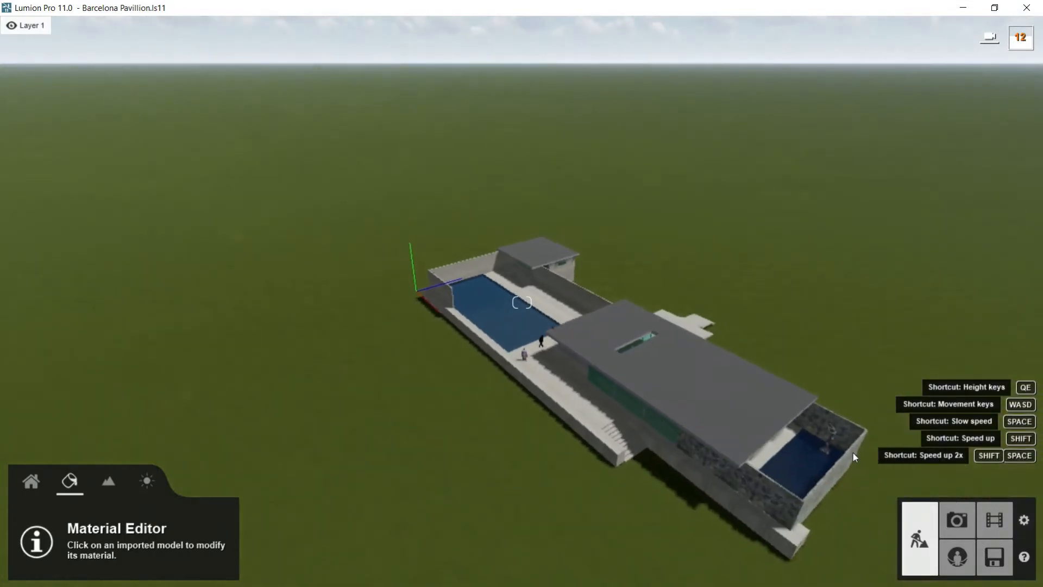
key(w)
right_drag(819, 463, 902, 538)
key(w)
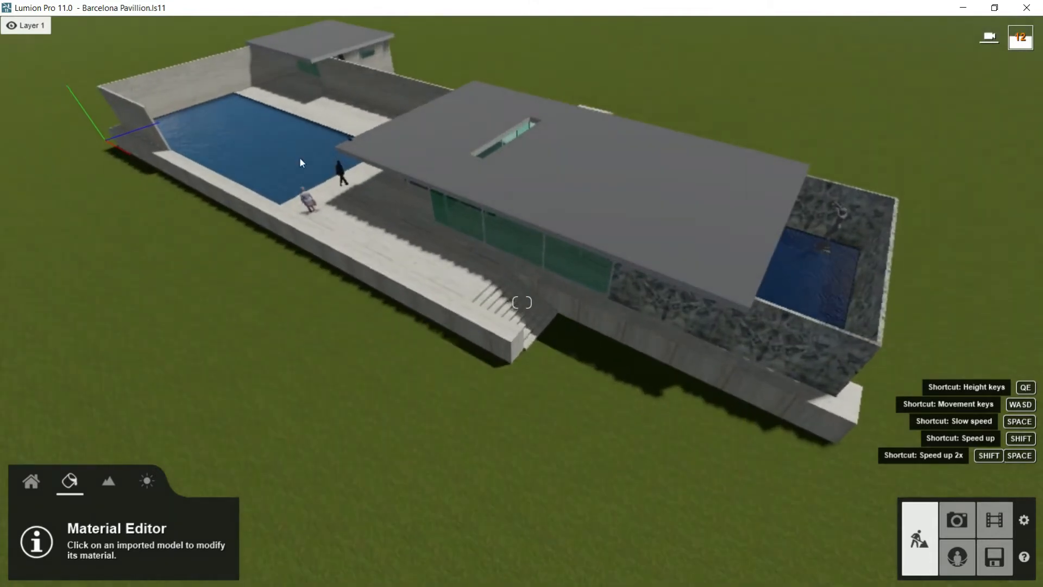